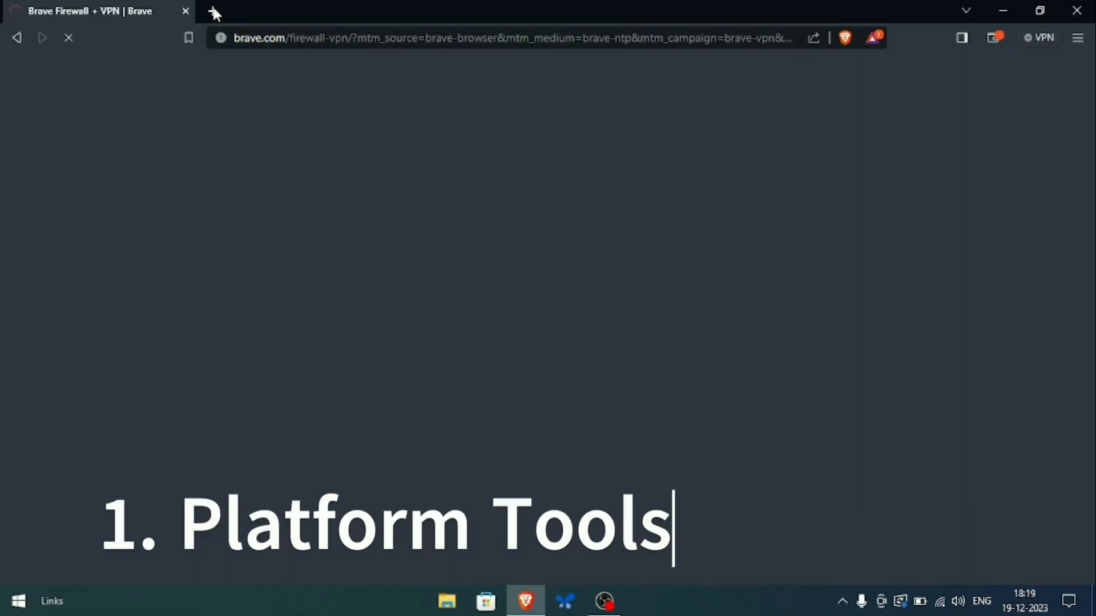
- Search for 'platform tools' in a fresh tab and open the SDK Platform Tools release notes
click(213, 11)
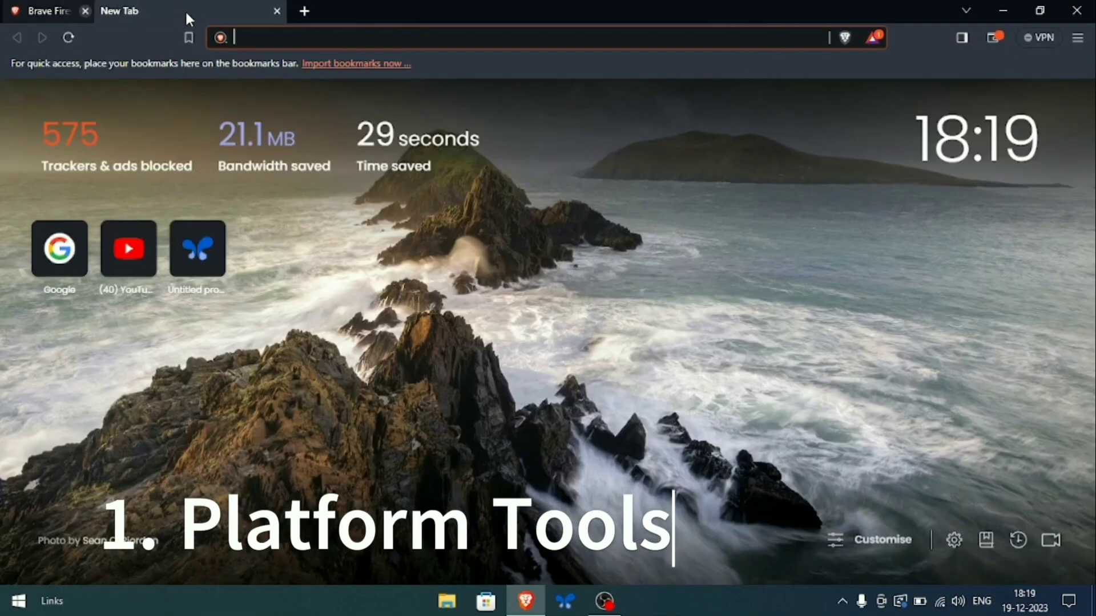
click(185, 10)
text(platflorm)
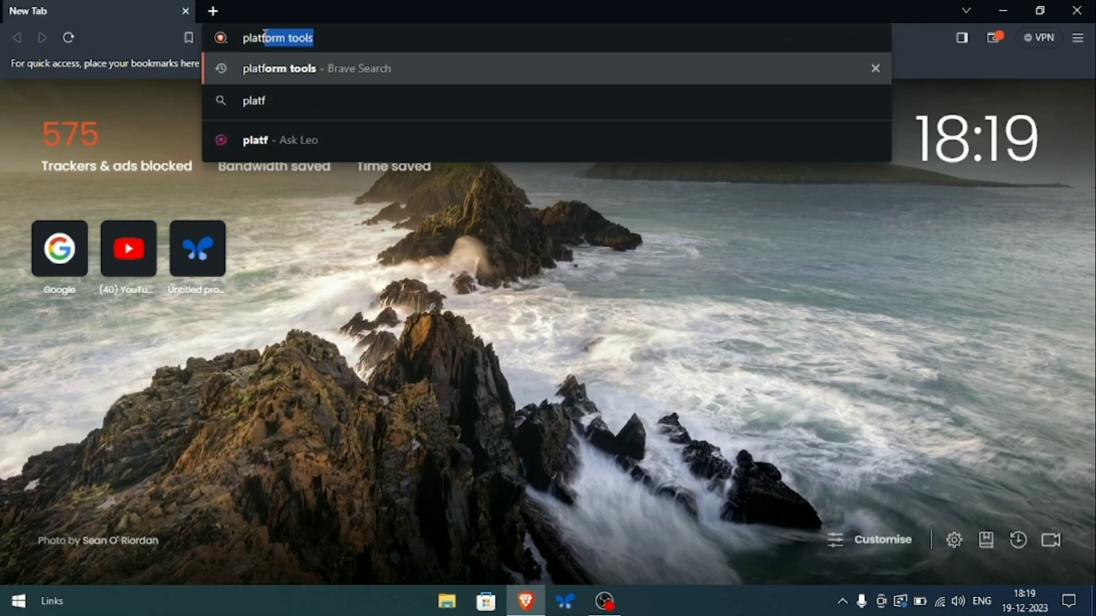
text( tools)
key(Return)
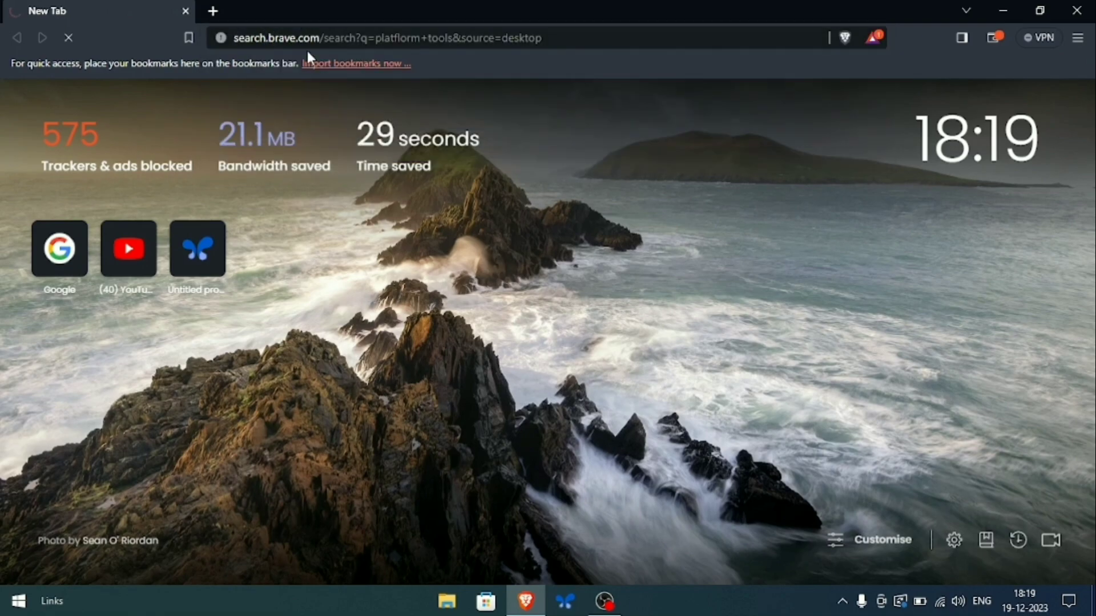
scroll(398, 276, down, 3)
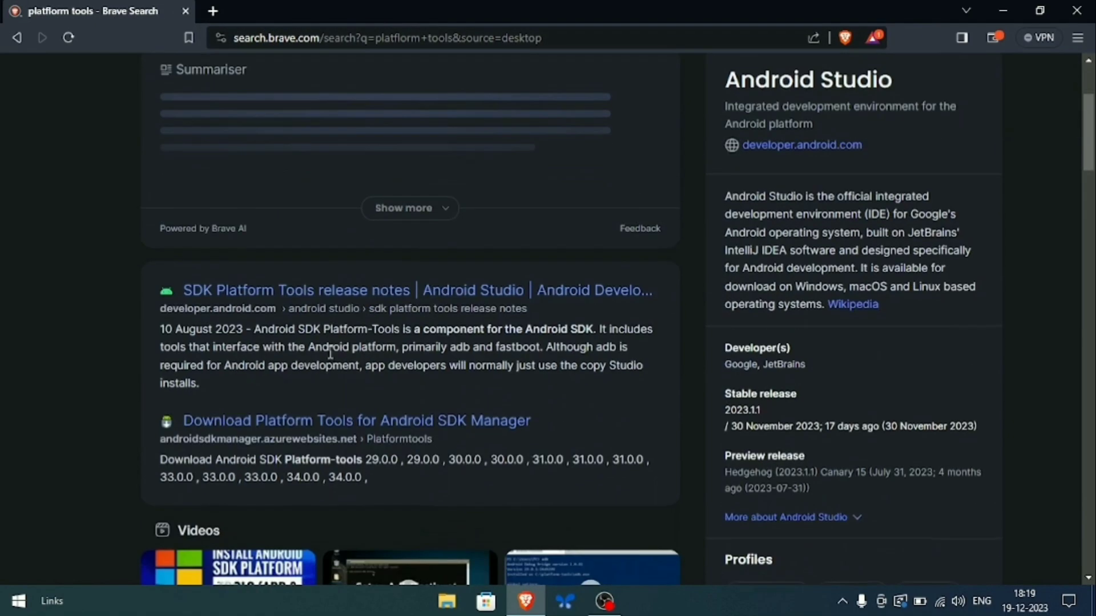
click(392, 290)
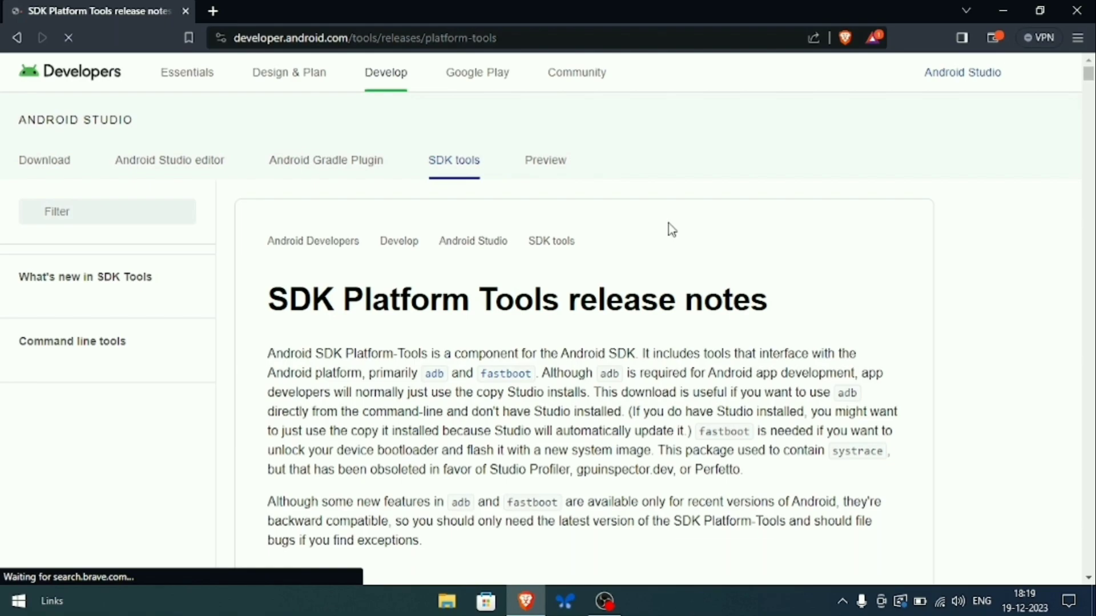
- Accept the licence terms and save the Windows Platform-Tools package, platform-tools_r34.0.5-windows, to Downloads
scroll(669, 224, down, 6)
scroll(513, 311, down, 1)
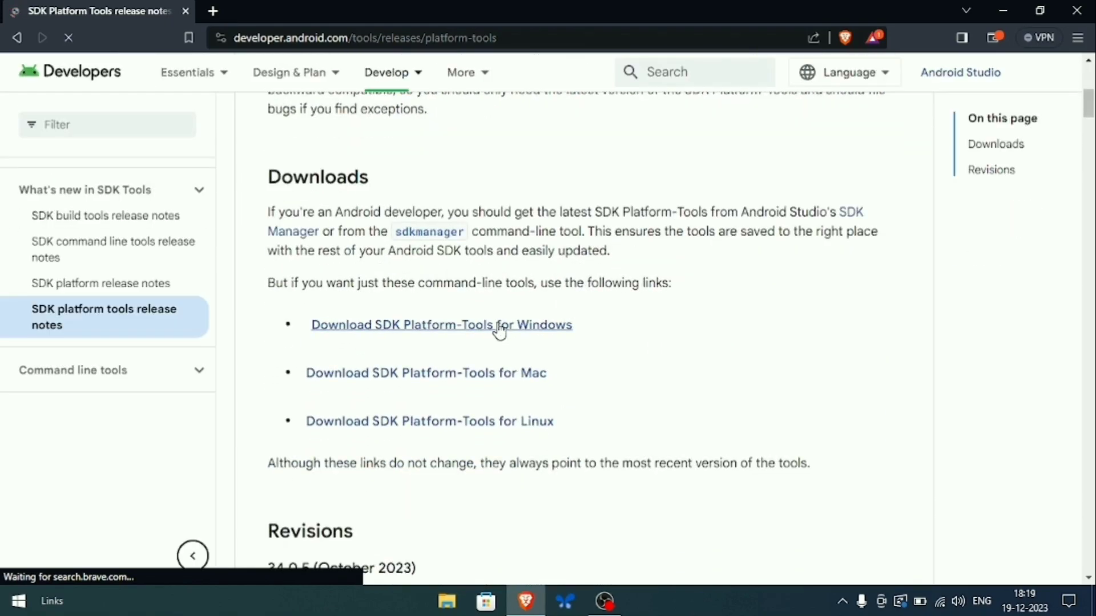
click(502, 324)
scroll(339, 408, down, 15)
scroll(339, 408, down, 20)
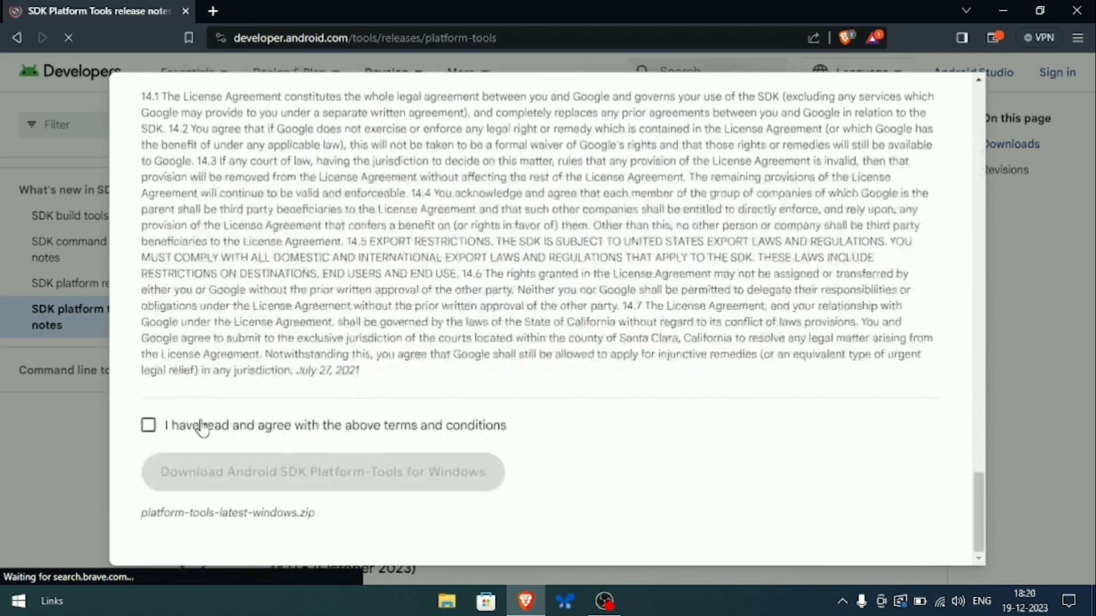
click(148, 425)
click(245, 480)
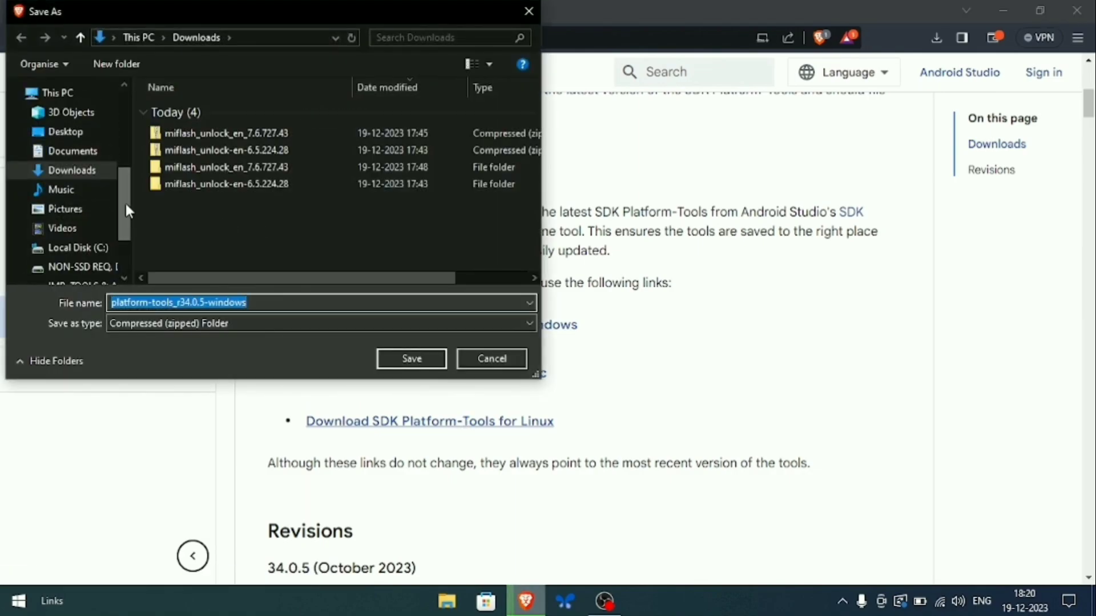
click(412, 354)
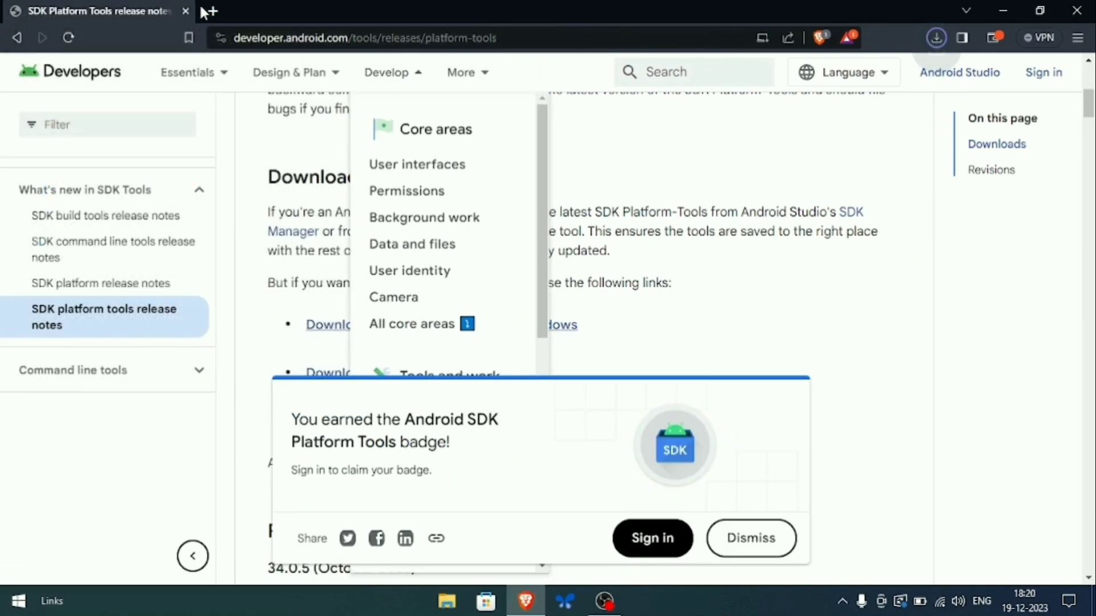
- Search 'mi flash unlock tools', open the en.miui.com unlock page and save the Mi Unlock zip
click(211, 10)
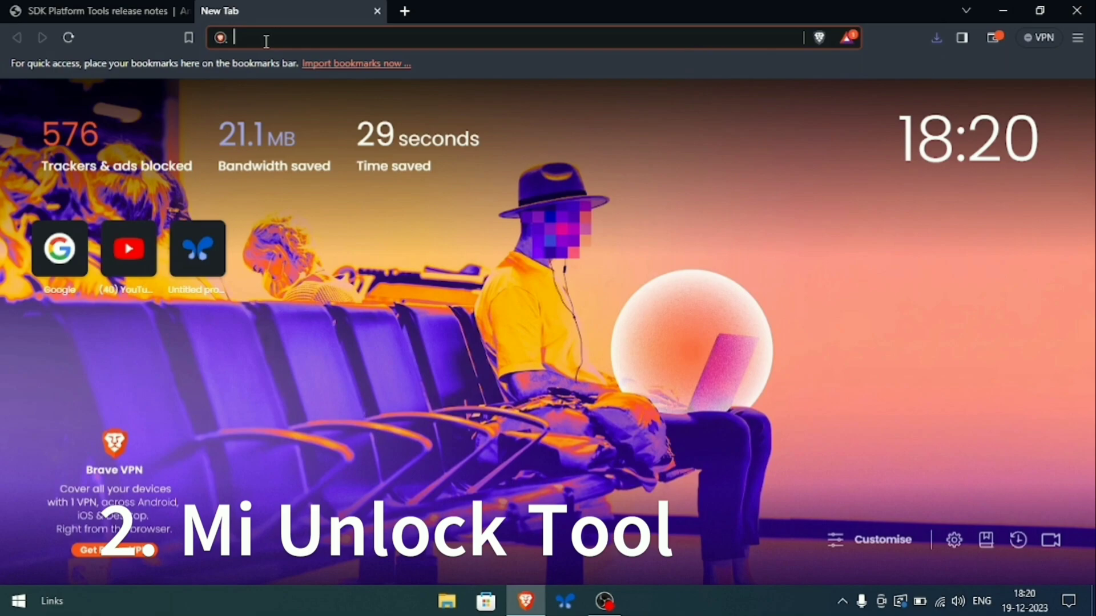
text(mi flash u)
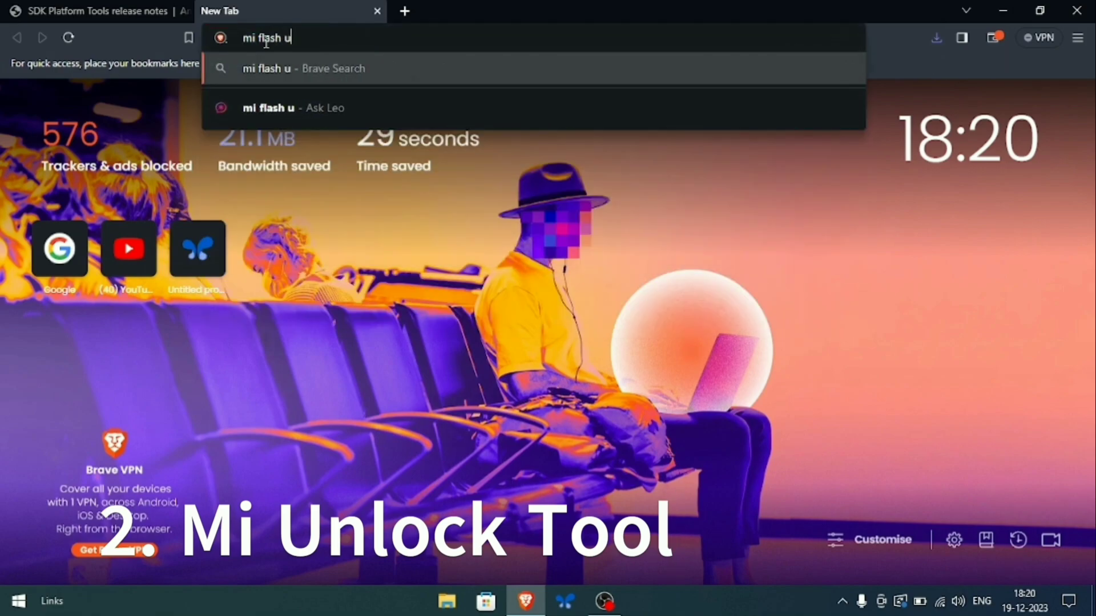
text(nlock tools)
key(Return)
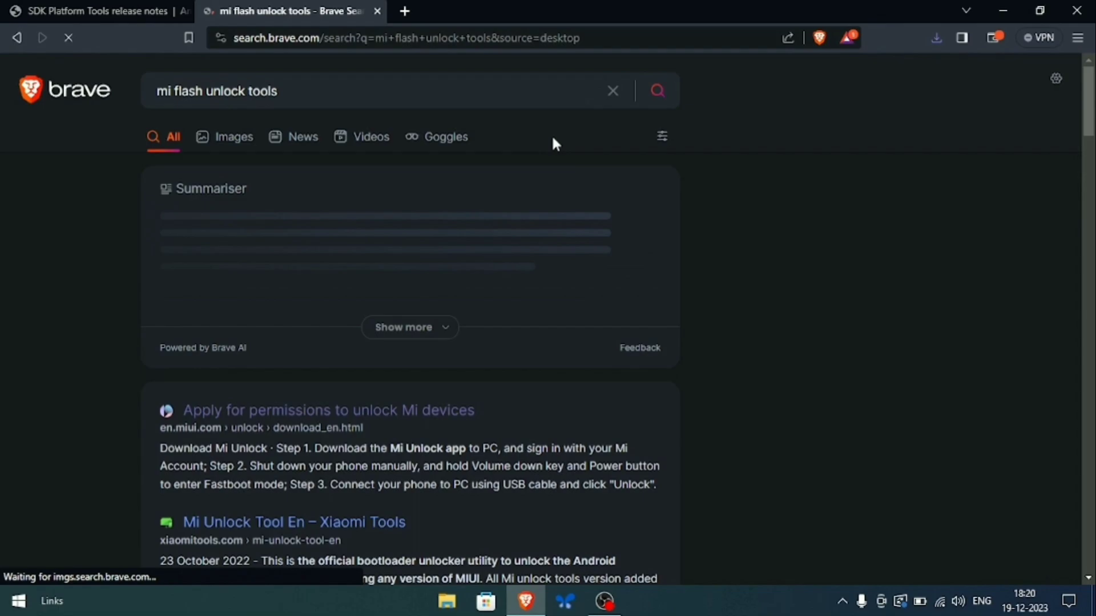
scroll(424, 292, down, 3)
click(342, 236)
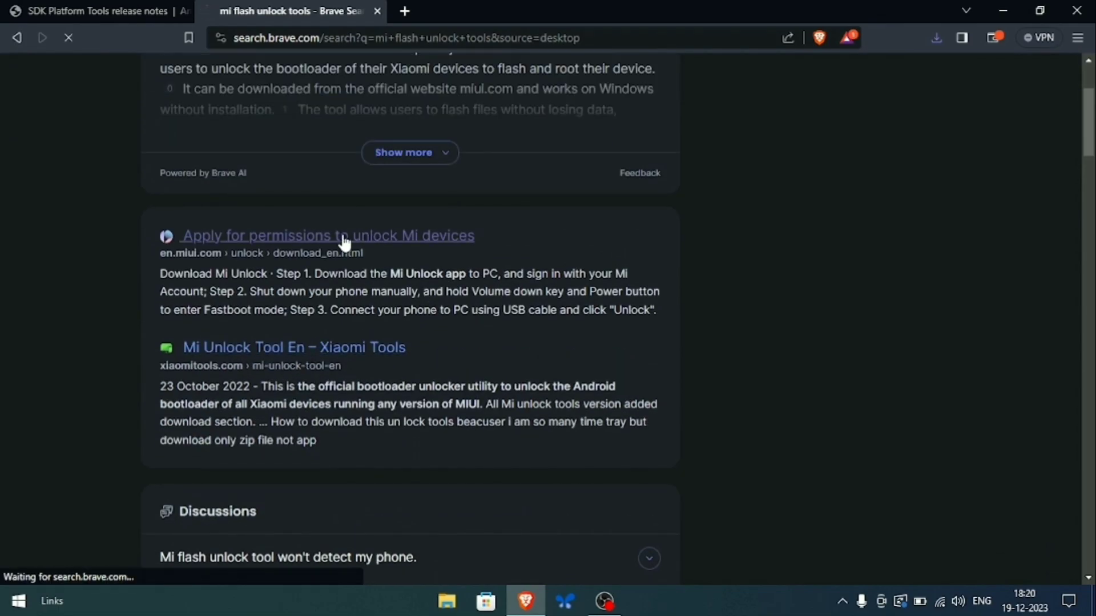
scroll(508, 347, down, 3)
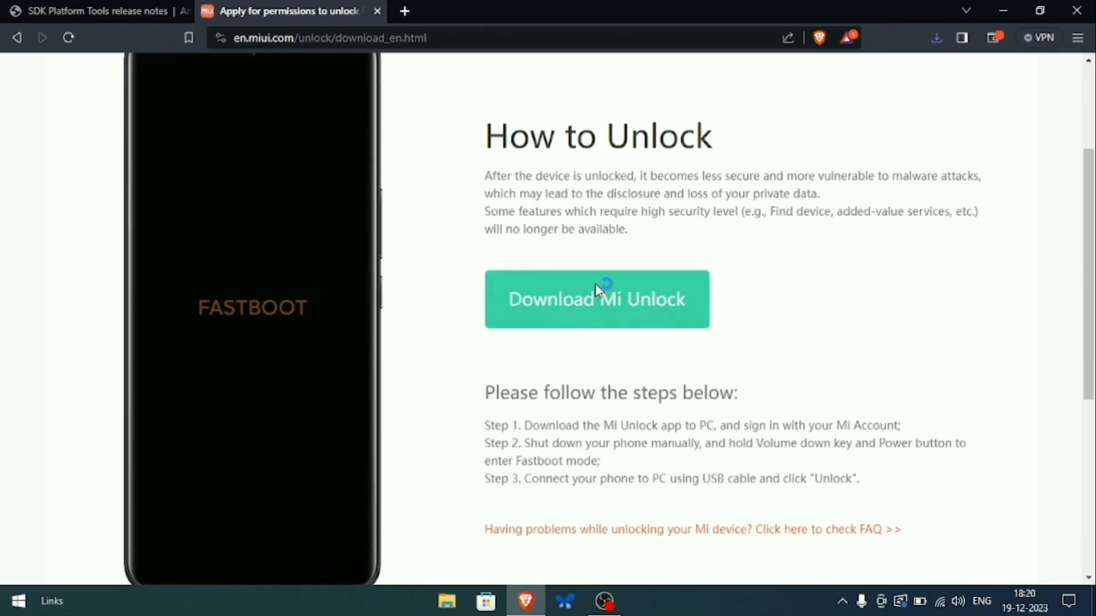
click(598, 294)
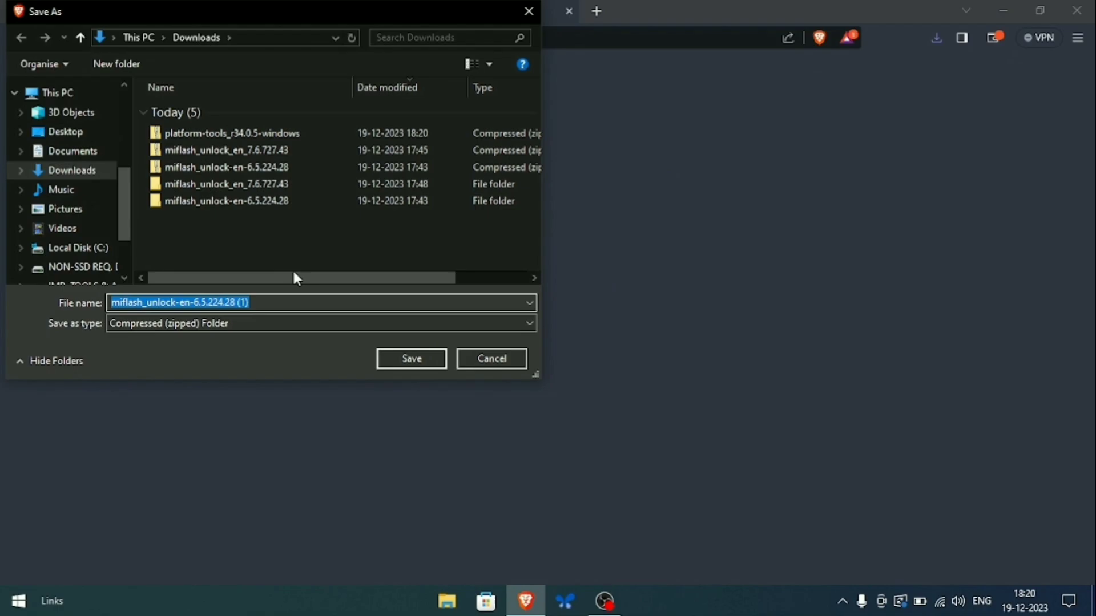
click(408, 368)
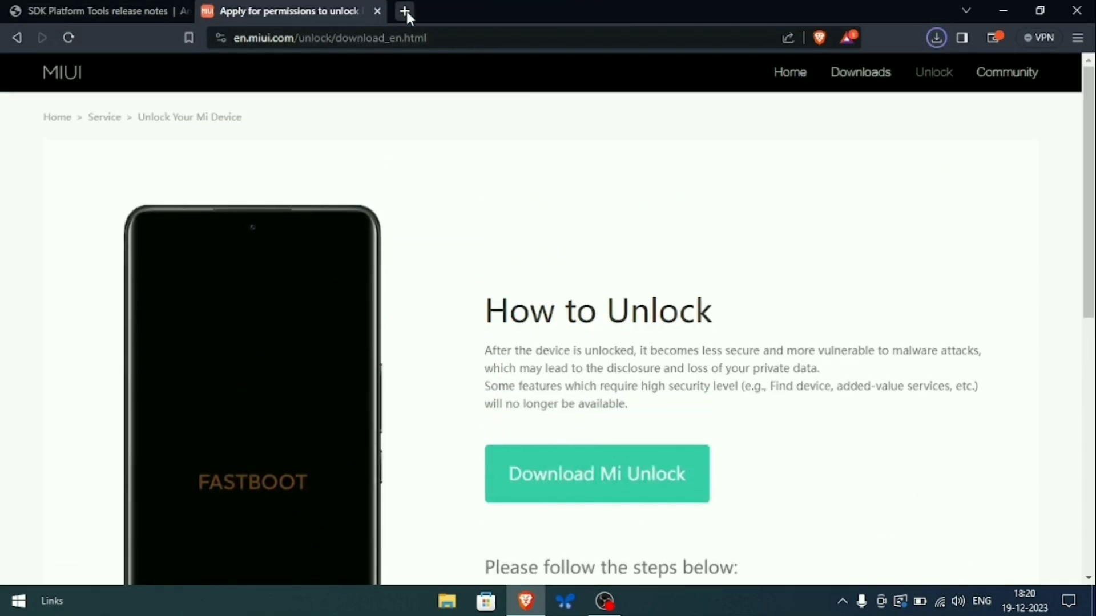
- Close the MIUI and Platform Tools tabs and select Xiaomi Redmi Note 8 Pro in Pixel Experience
click(407, 13)
click(371, 16)
click(378, 12)
click(185, 10)
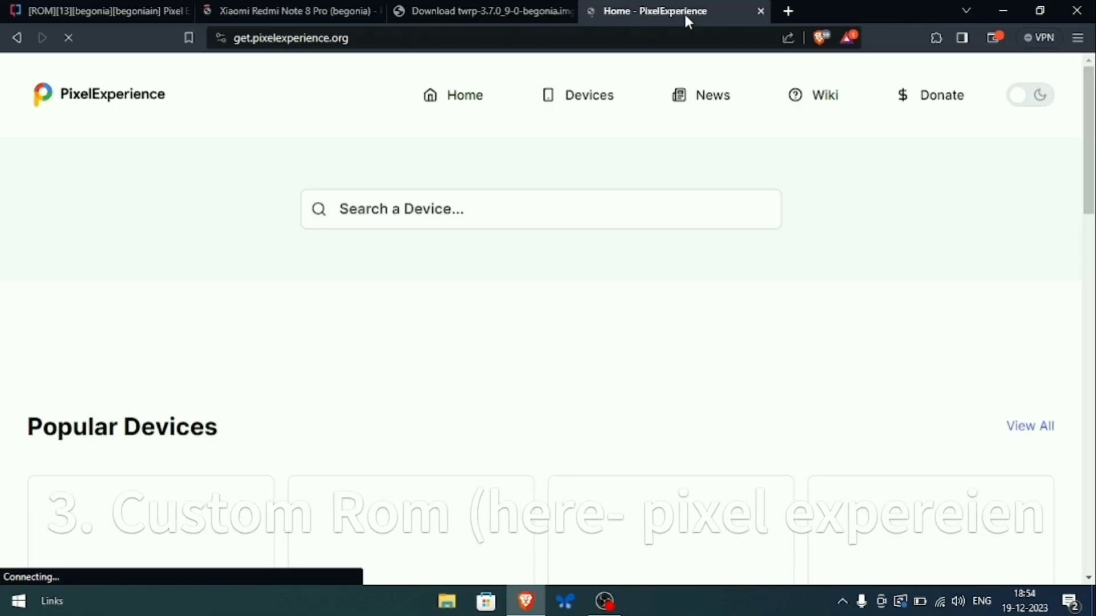
scroll(525, 220, down, 3)
scroll(520, 139, up, 1)
click(521, 140)
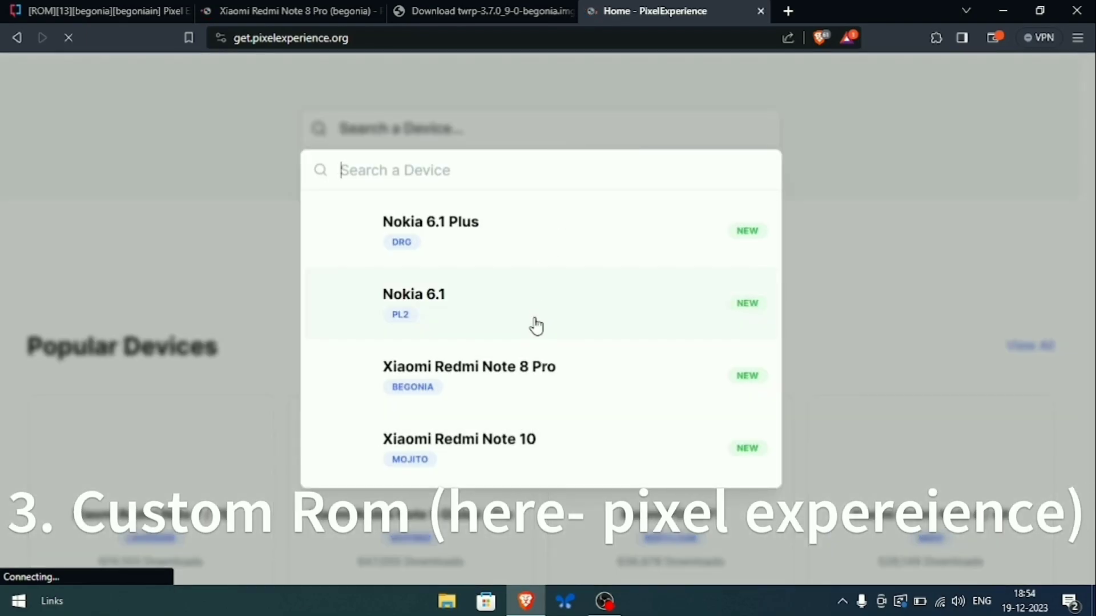
click(570, 395)
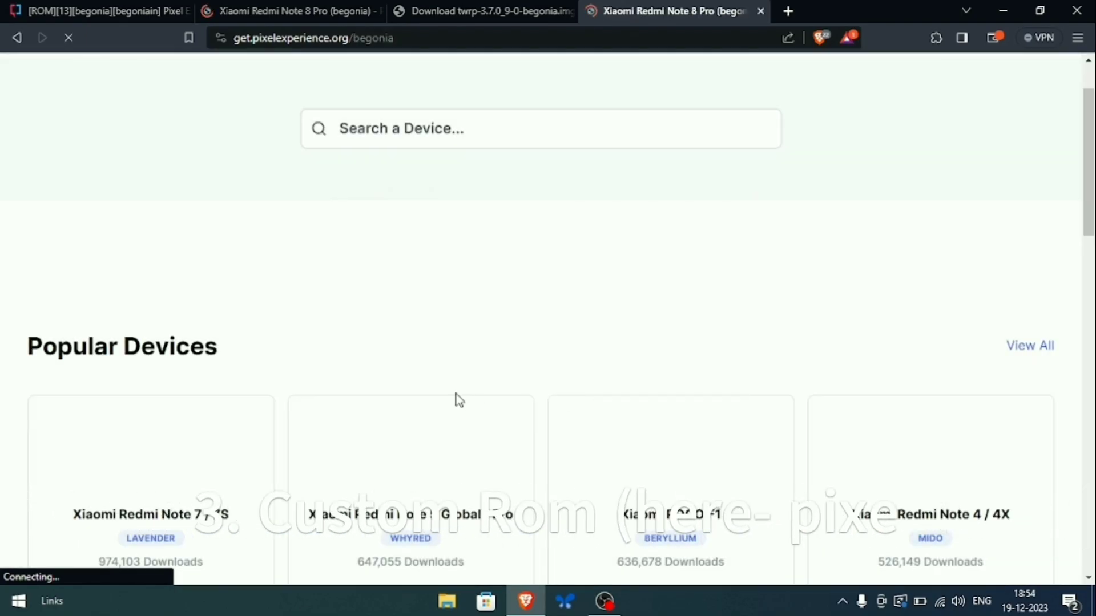
- Start downloading the 1.50 GB 2023/12/17 build under 13 (Plus edition)
scroll(652, 403, down, 5)
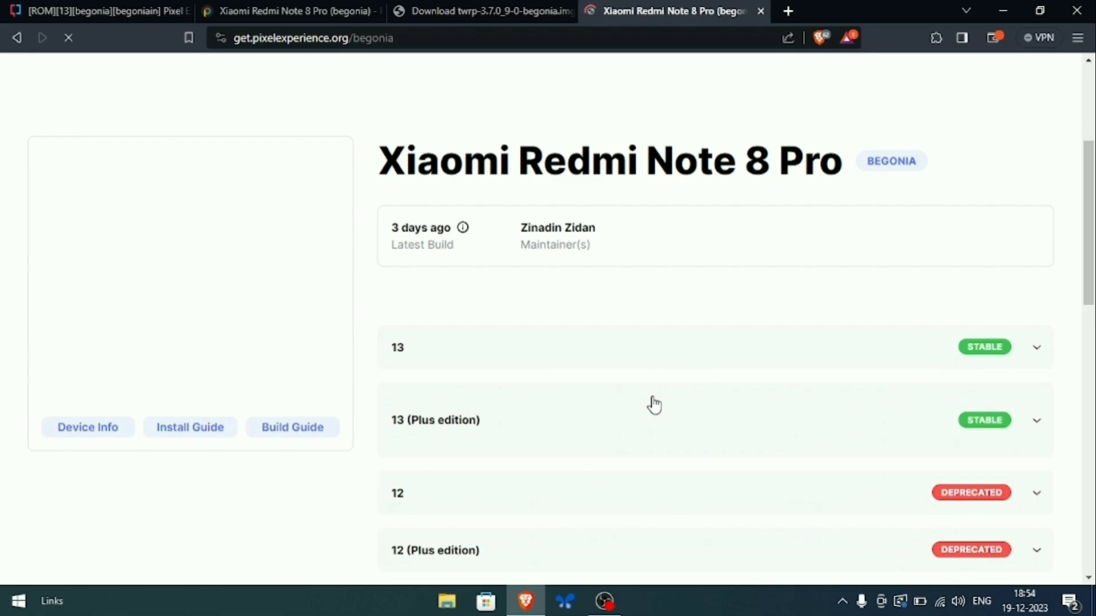
click(631, 359)
scroll(669, 314, down, 4)
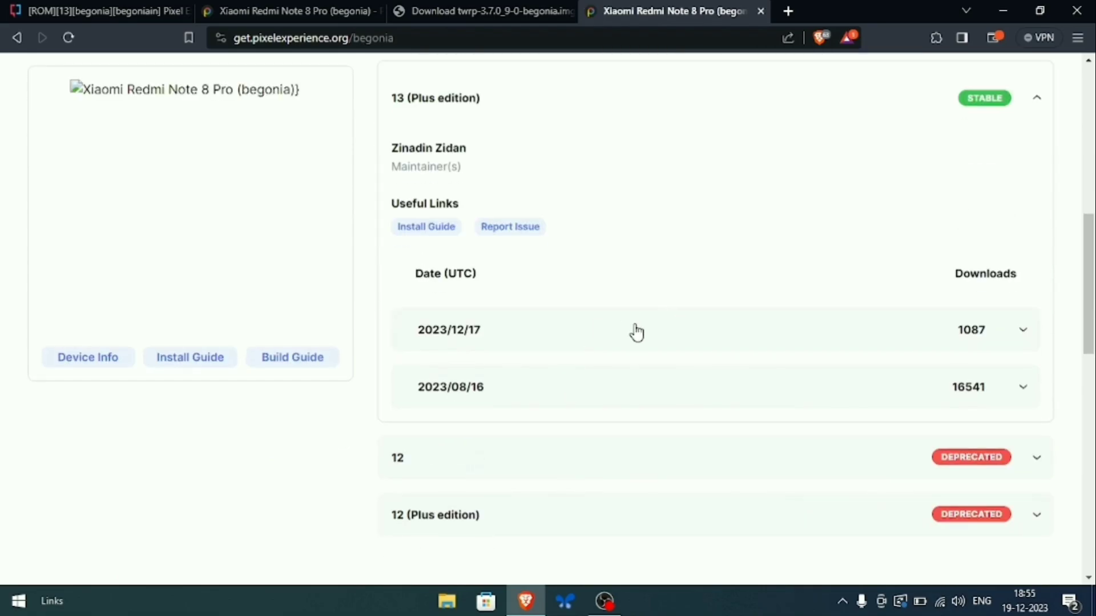
click(619, 338)
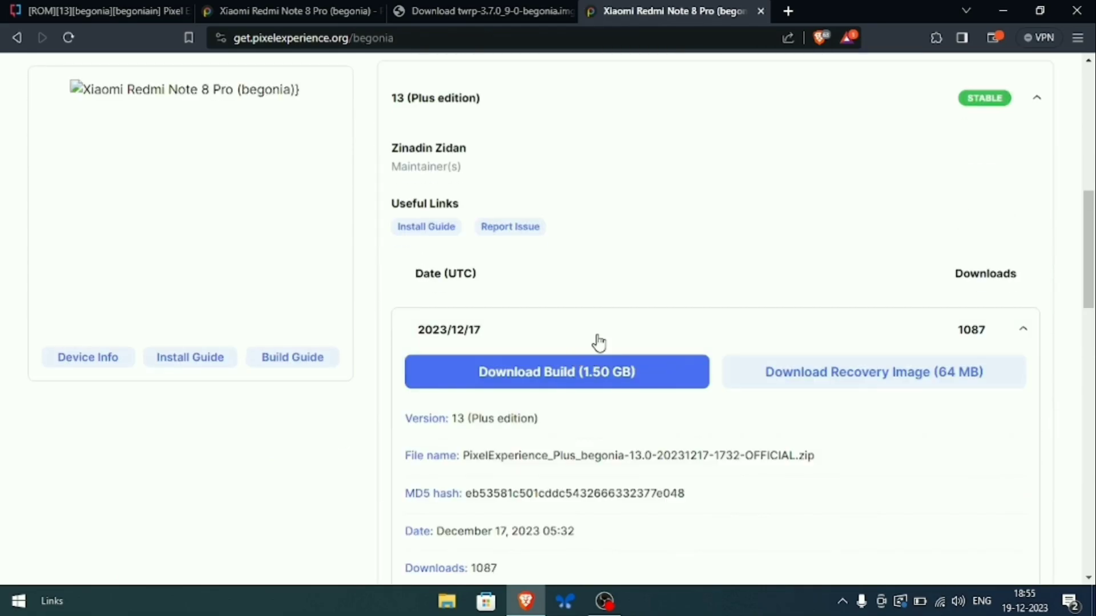
click(598, 342)
scroll(608, 337, down, 1)
click(599, 257)
scroll(616, 268, down, 1)
click(661, 204)
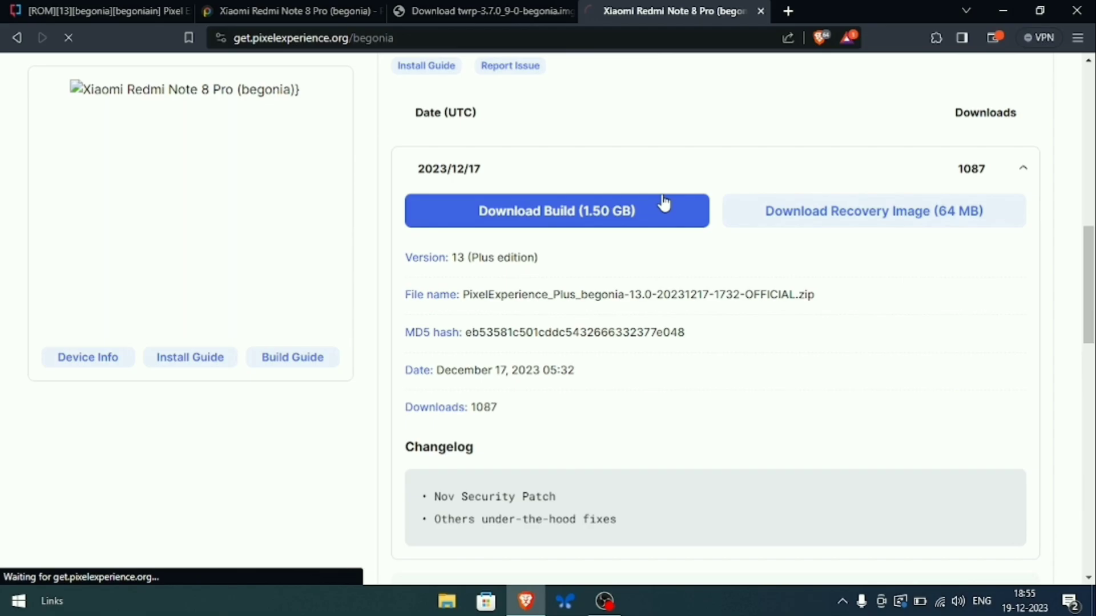
scroll(570, 274, down, 4)
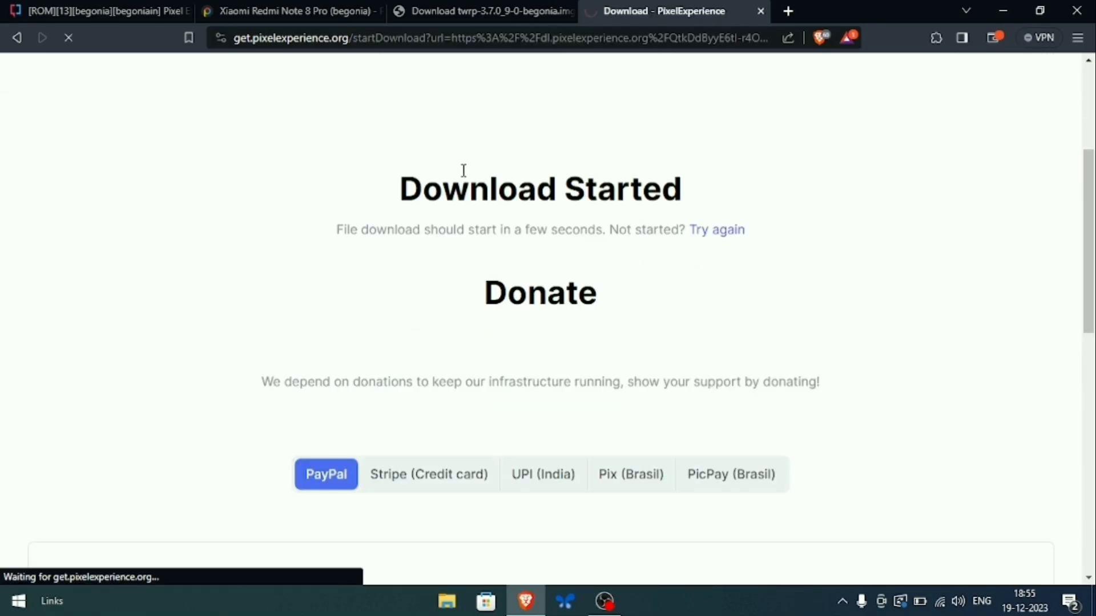
click(529, 374)
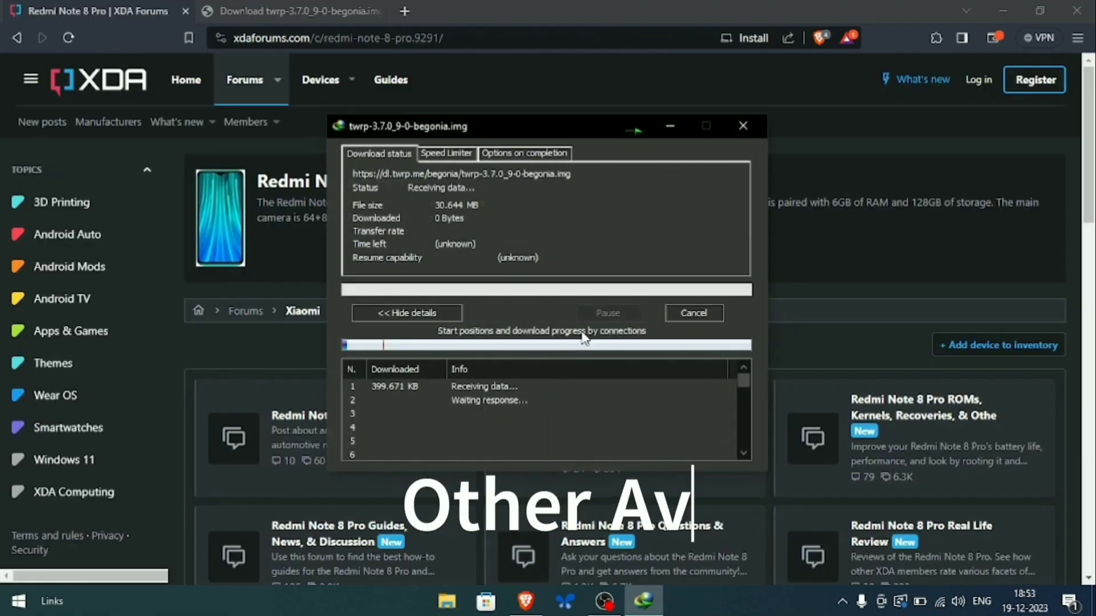
- Open the Redmi Note 8 Pro ROMs forum, then the Pixel Experience thread, scrolling to its flashing guide
scroll(457, 271, down, 7)
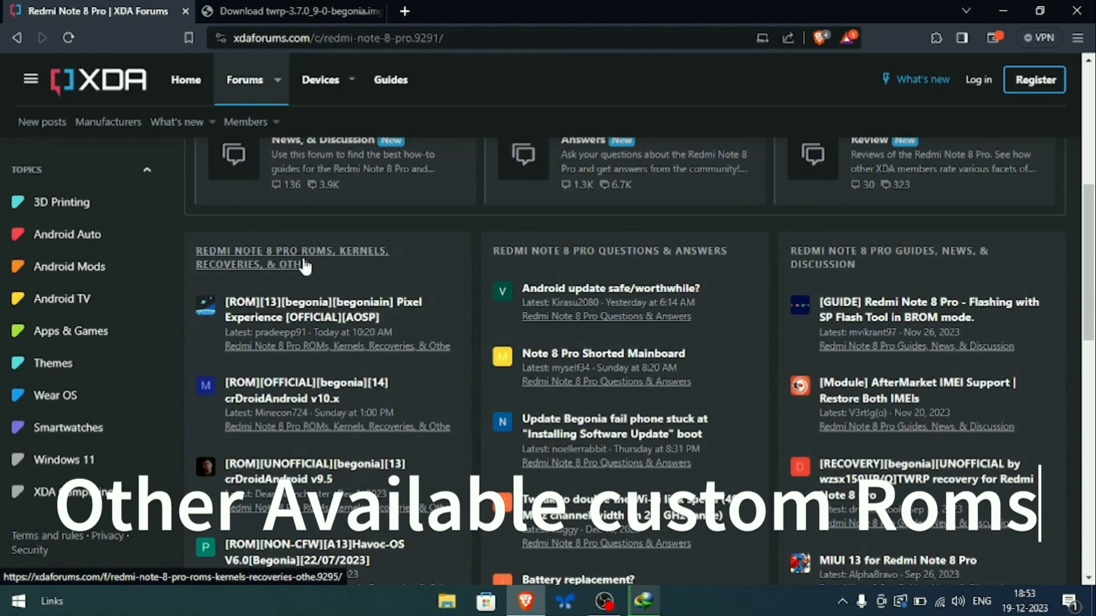
click(305, 265)
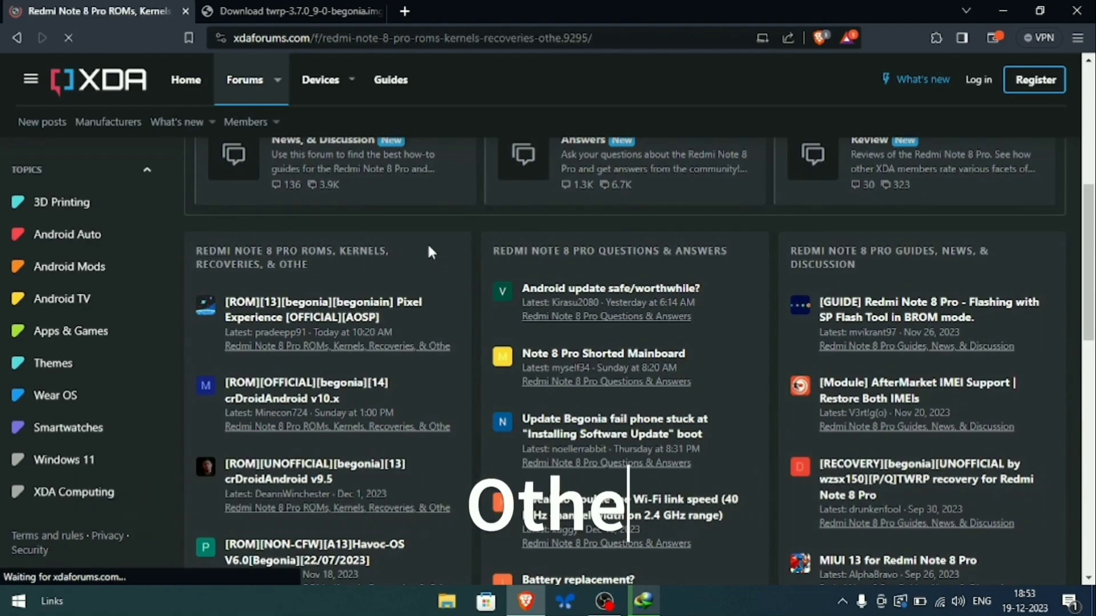
scroll(343, 268, down, 2)
scroll(355, 281, down, 3)
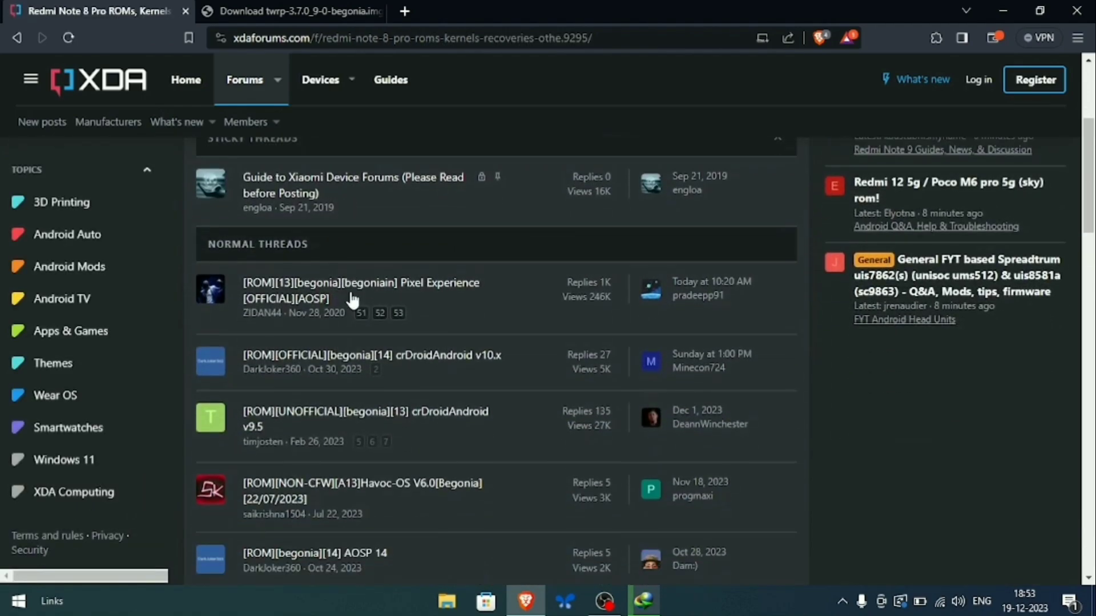
scroll(467, 302, down, 1)
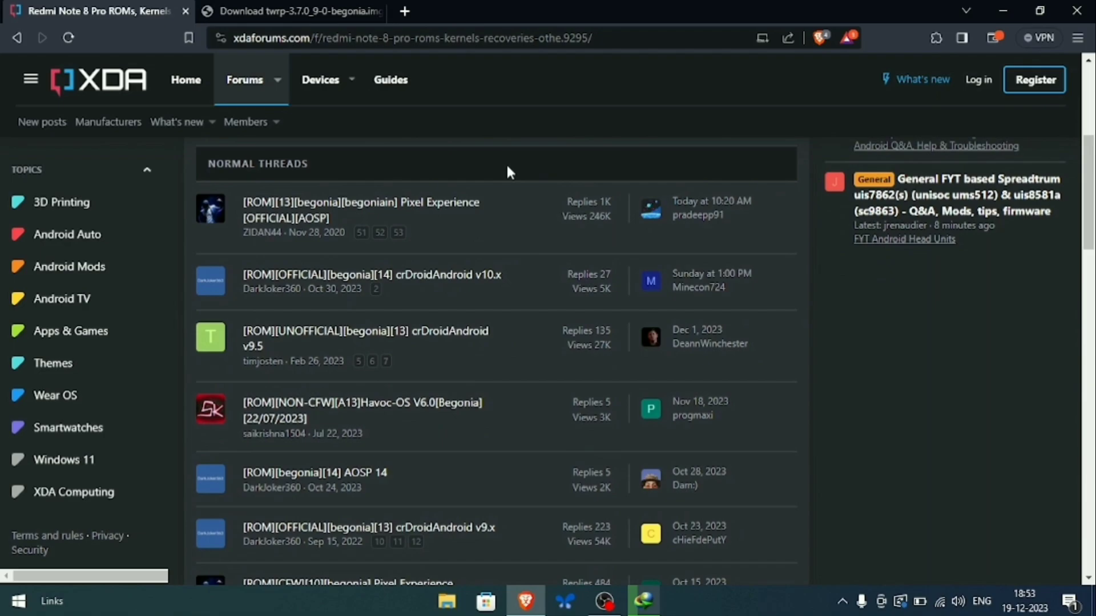
click(329, 210)
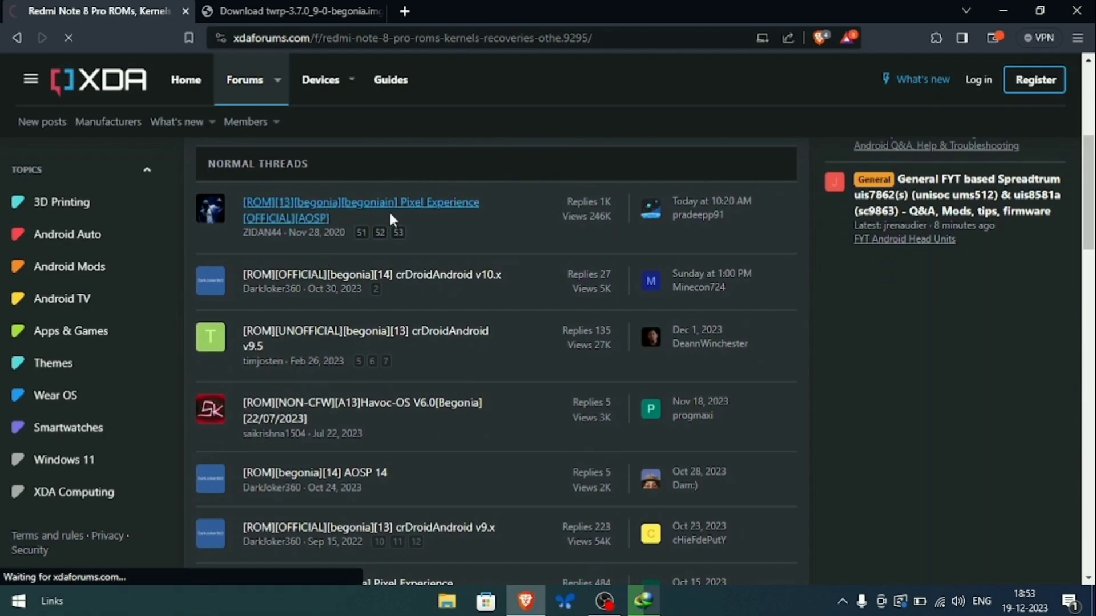
scroll(425, 294, down, 4)
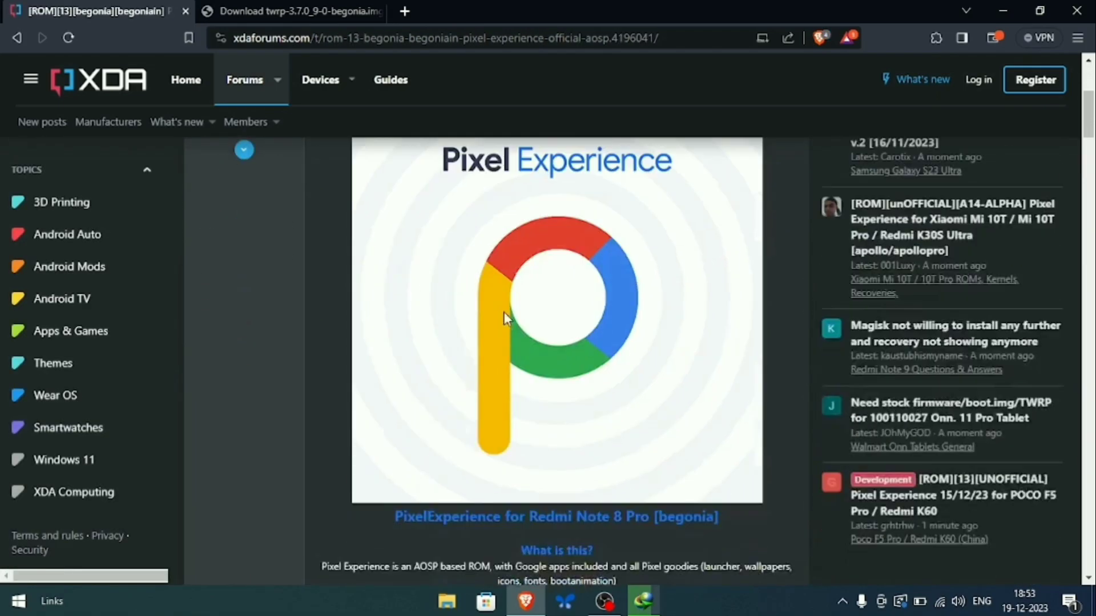
scroll(505, 317, down, 10)
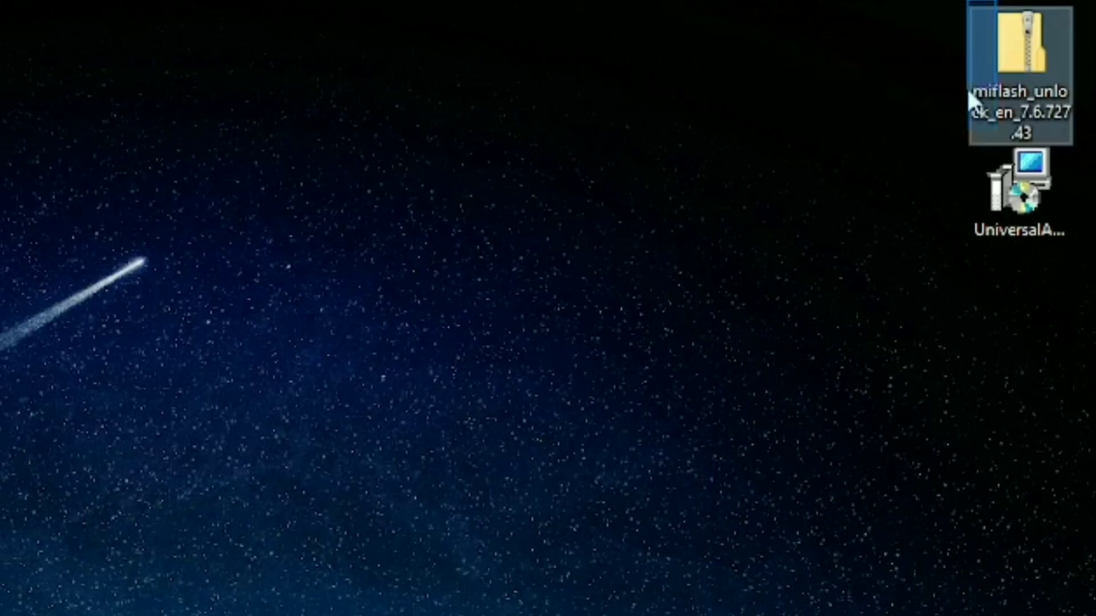
- Refresh the desktop and extract the miflash_unlock_en_7.6.727.43 zip into its suggested folder
right_click(779, 202)
click(834, 285)
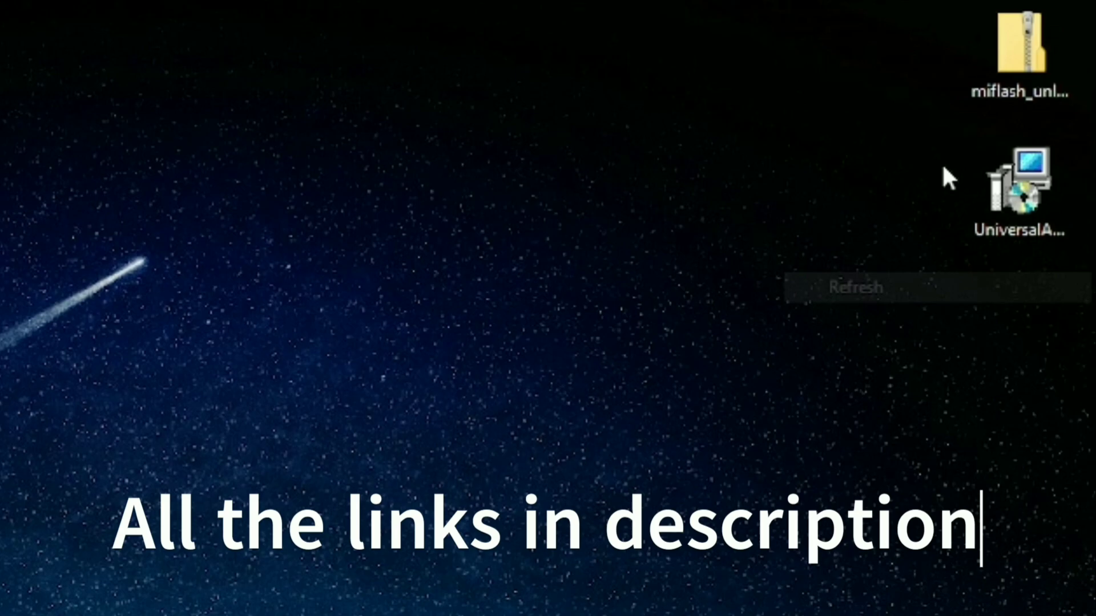
right_click(1023, 64)
click(898, 130)
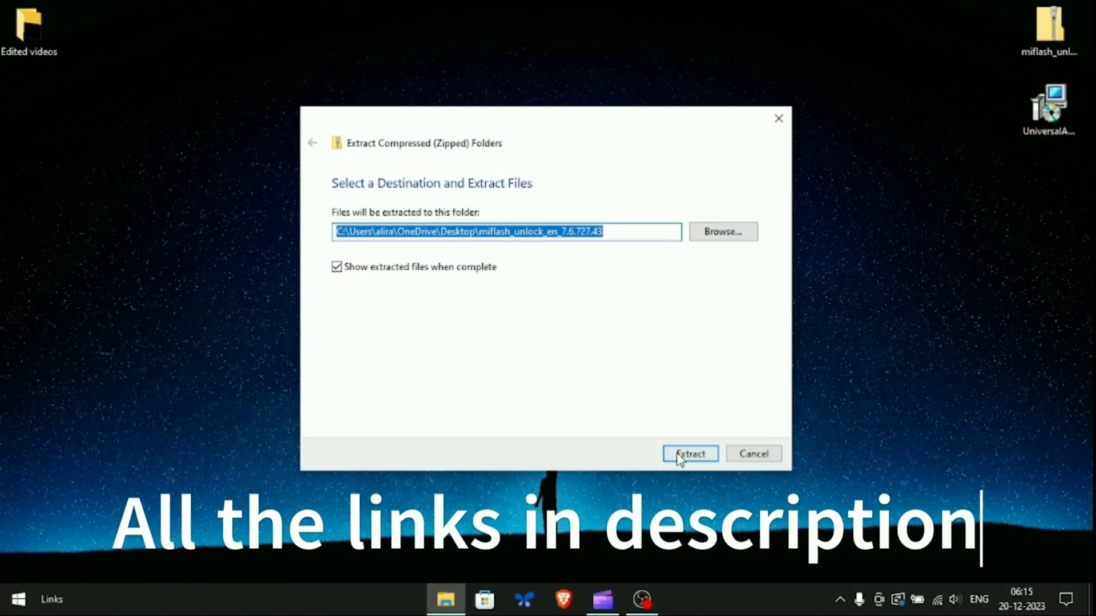
click(679, 455)
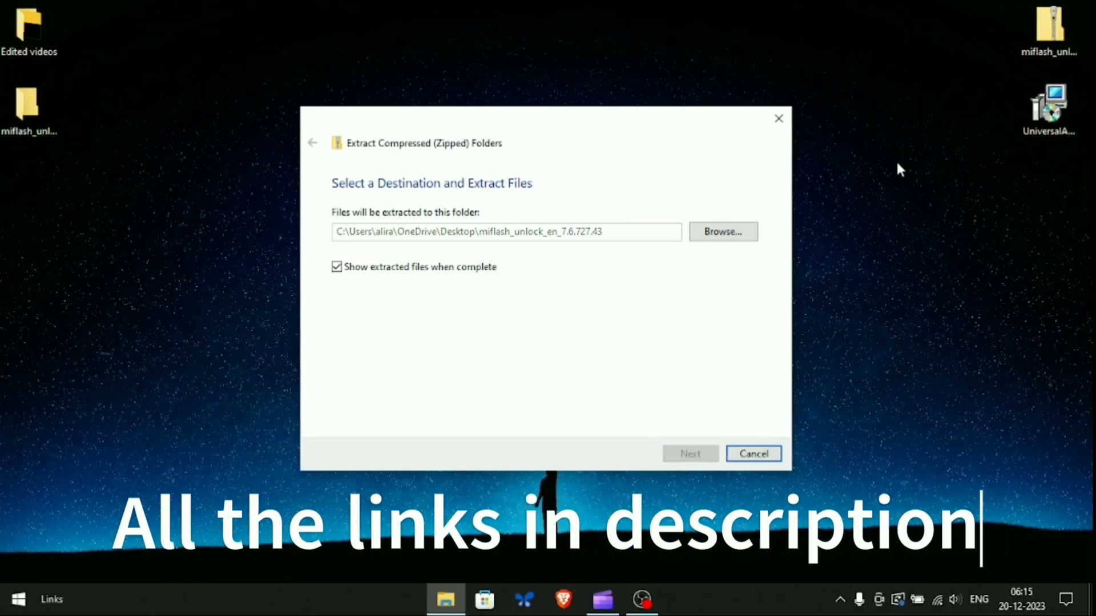
- Close the finished extraction windows, refresh the desktop, and bring up the Universal Adb driver setup's options
right_click(905, 192)
click(931, 242)
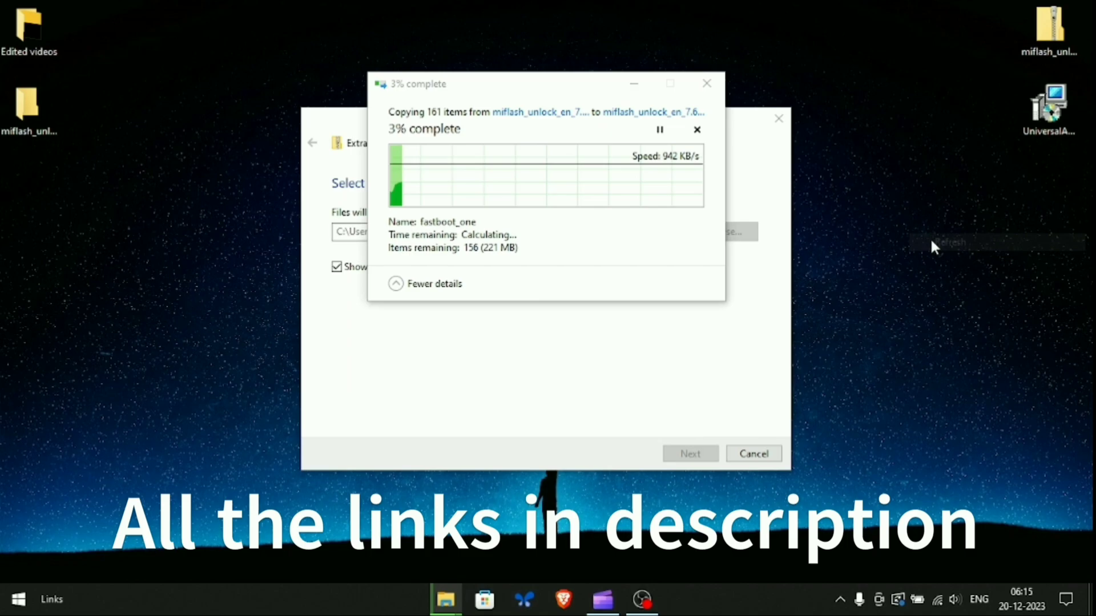
click(634, 85)
click(777, 119)
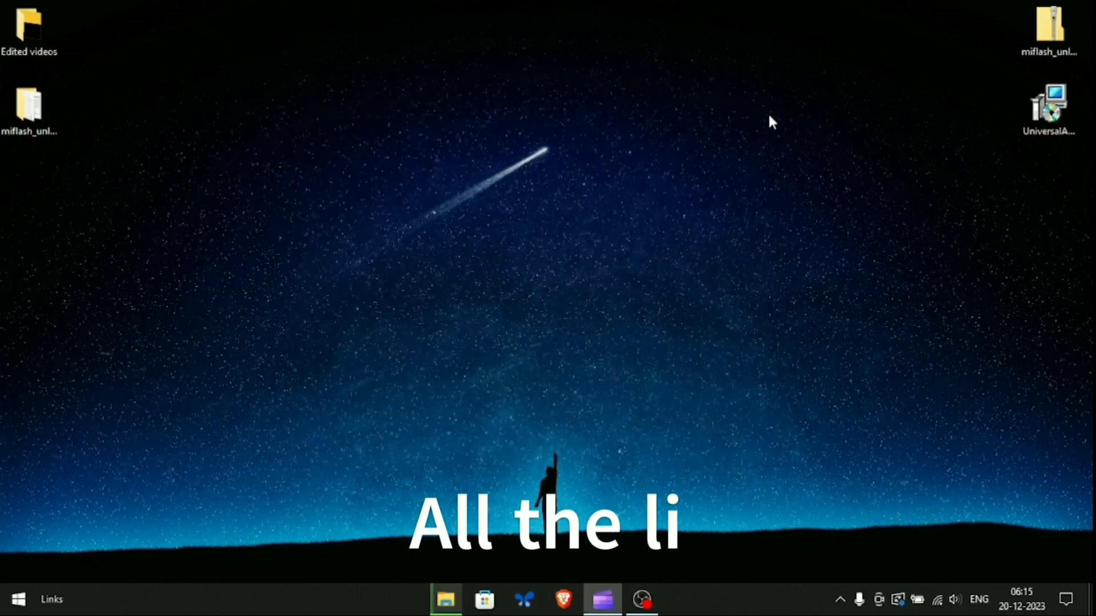
right_click(908, 114)
click(942, 164)
right_click(1035, 117)
- Install the Universal Adb Driver into C:\Program Files (x86)\ClockworkMod\Universal Adb Driver\ with default settings
click(955, 139)
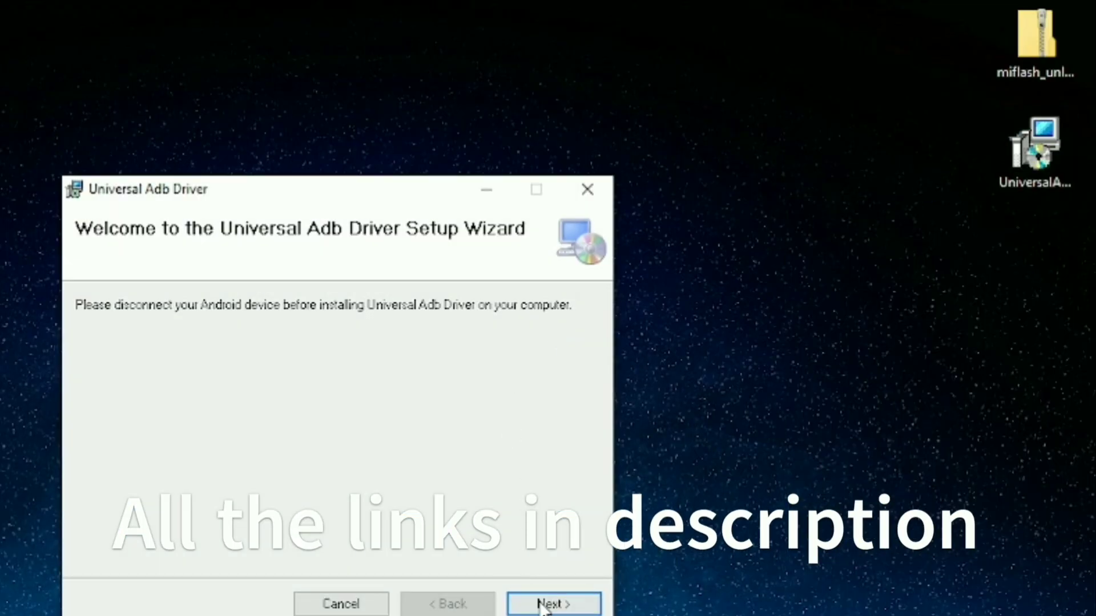
click(548, 603)
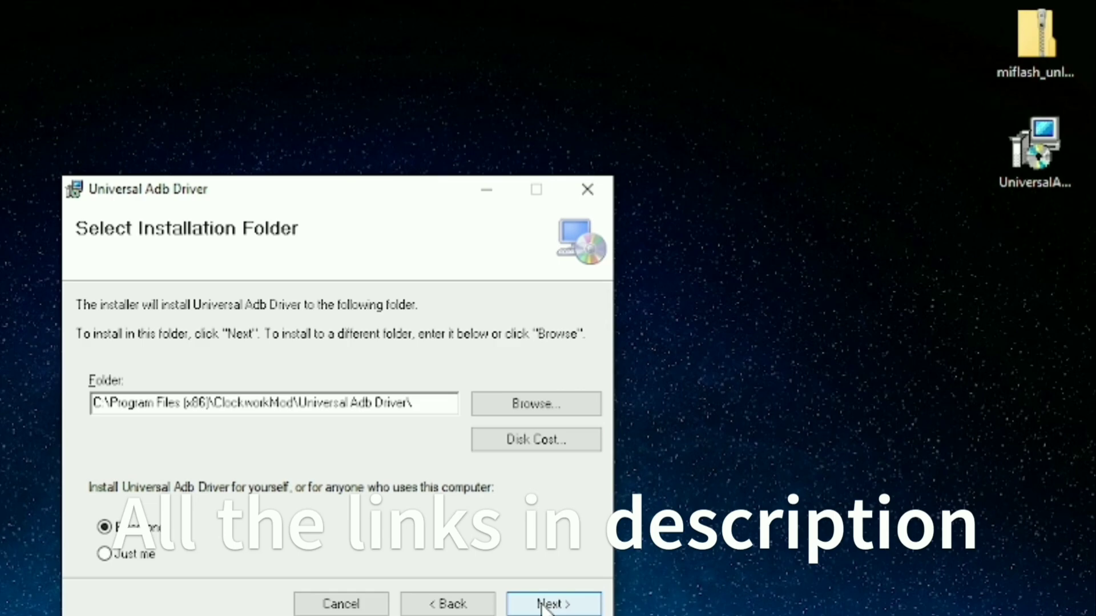
click(545, 605)
click(545, 605)
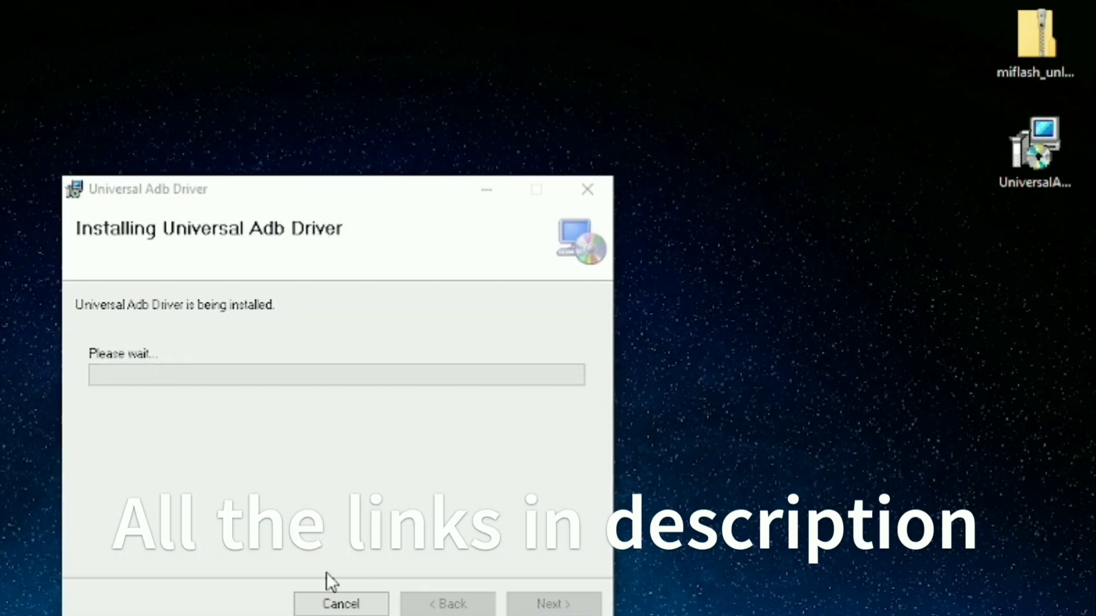
drag(371, 197, 338, 177)
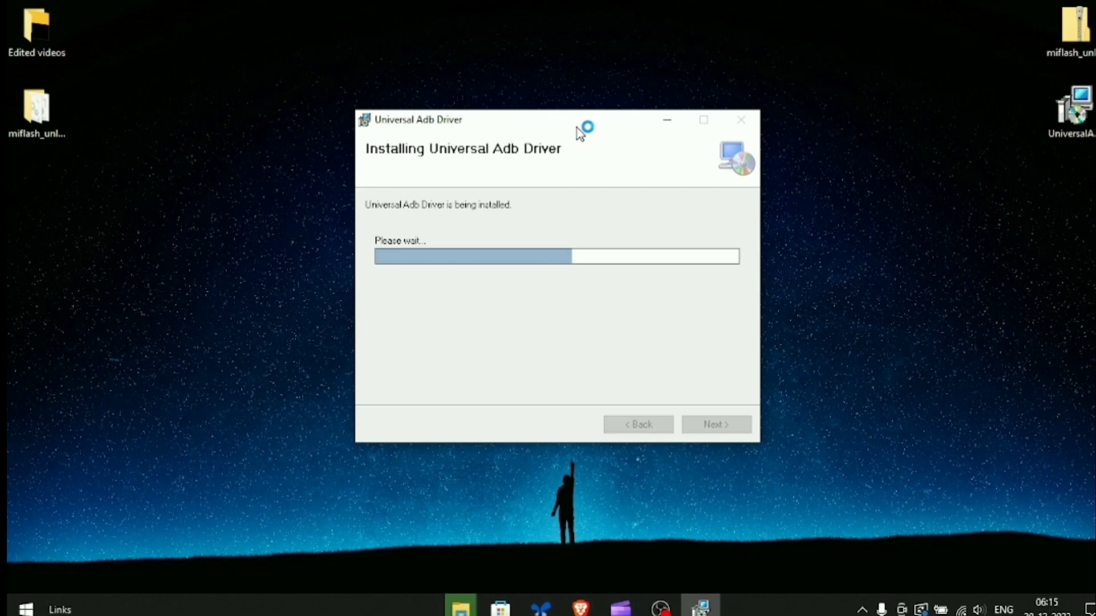
- Close the finished driver installer and refresh the desktop
click(736, 440)
right_click(783, 211)
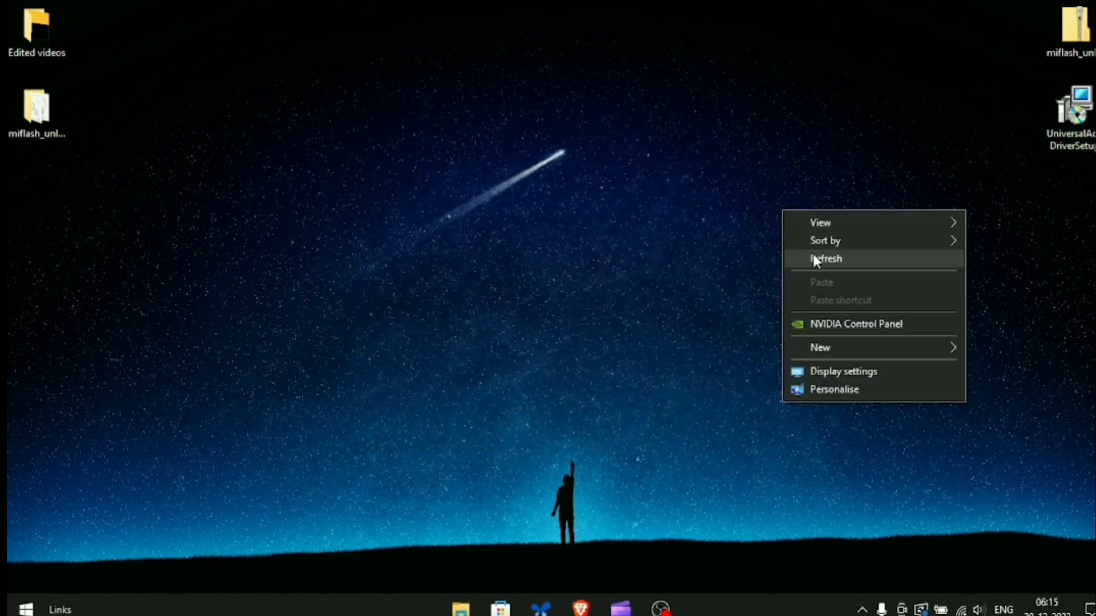
click(816, 259)
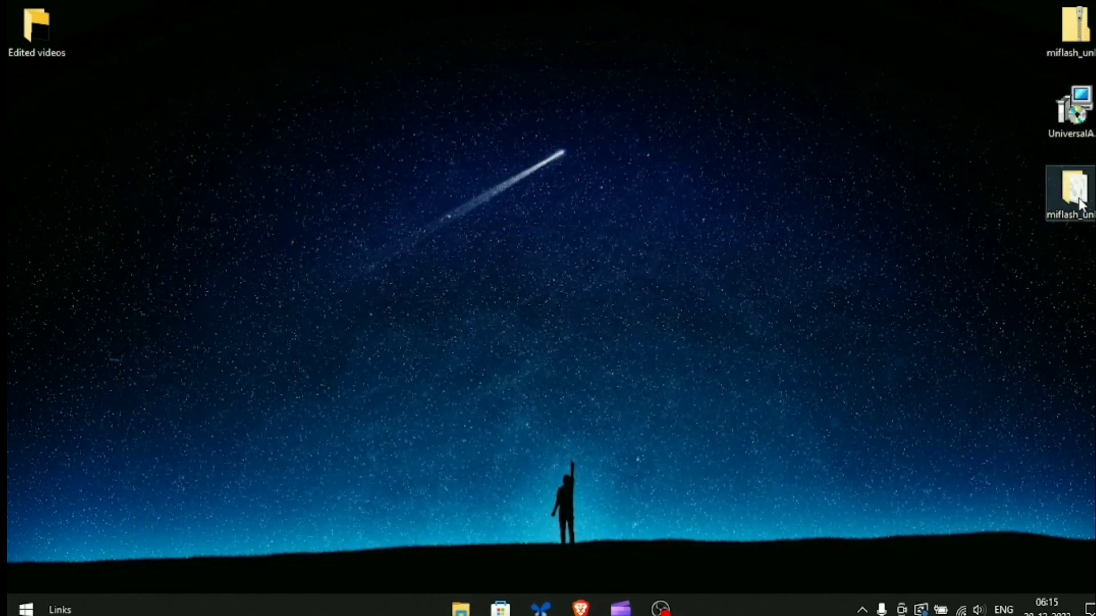
right_click(899, 164)
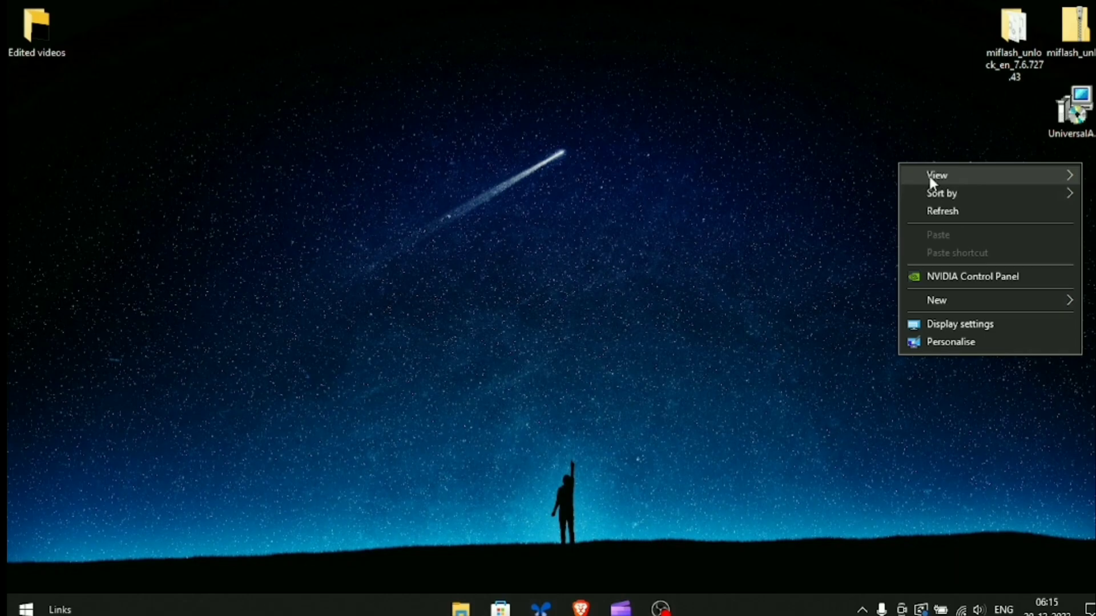
click(499, 608)
- Launch miflash_unlock from the extracted folder, close its login window and view its about information
double_click(1009, 26)
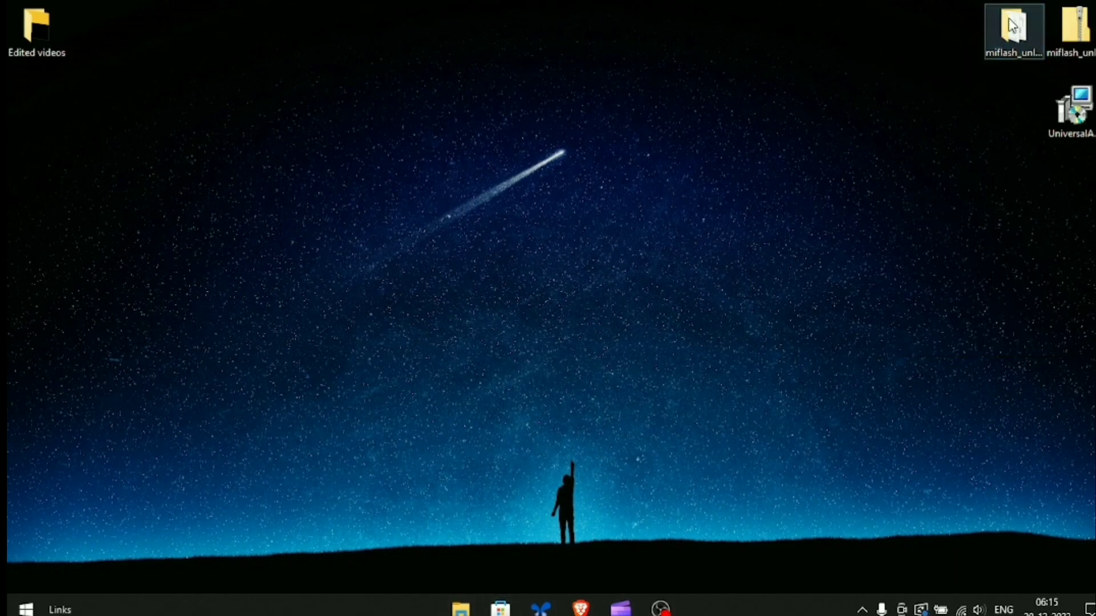
click(335, 375)
double_click(335, 374)
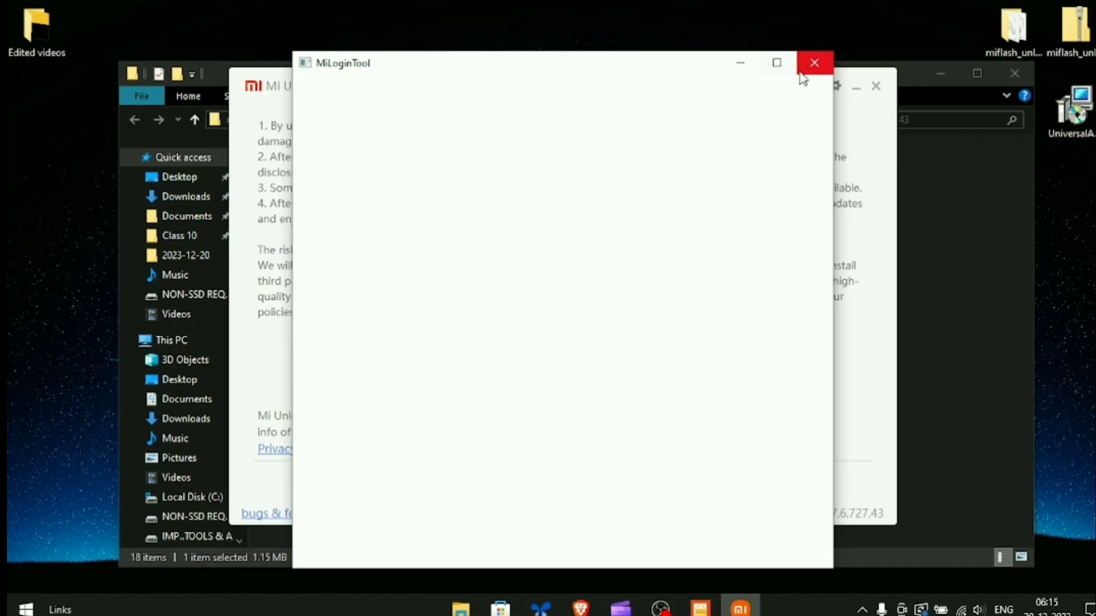
click(812, 64)
click(835, 86)
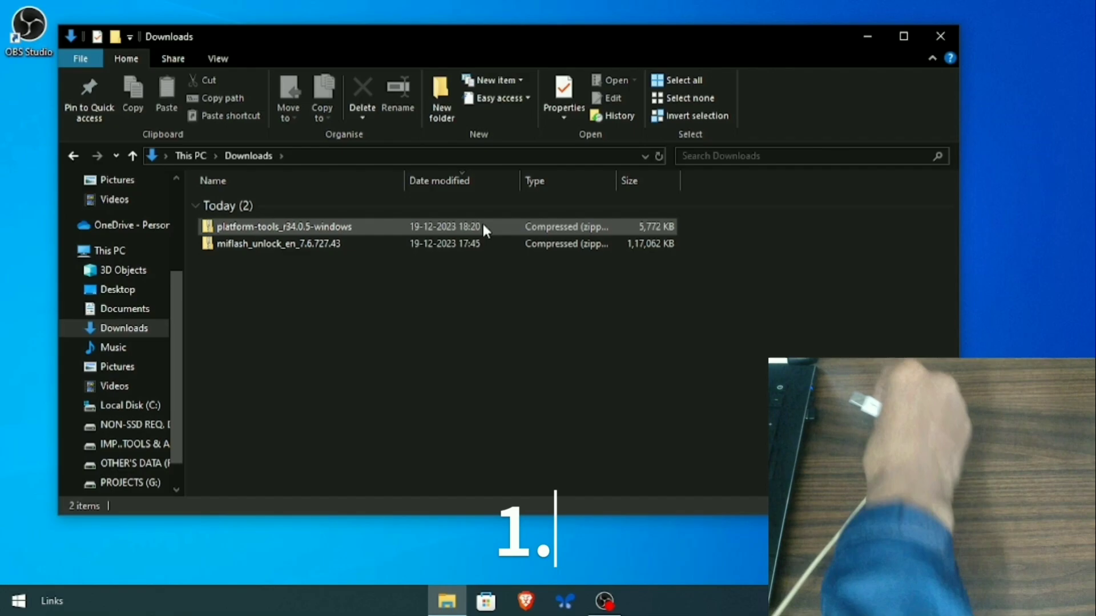
- Extract the platform-tools_r34.0.5-windows zip in Downloads and open the resulting platform-tools folder
click(483, 227)
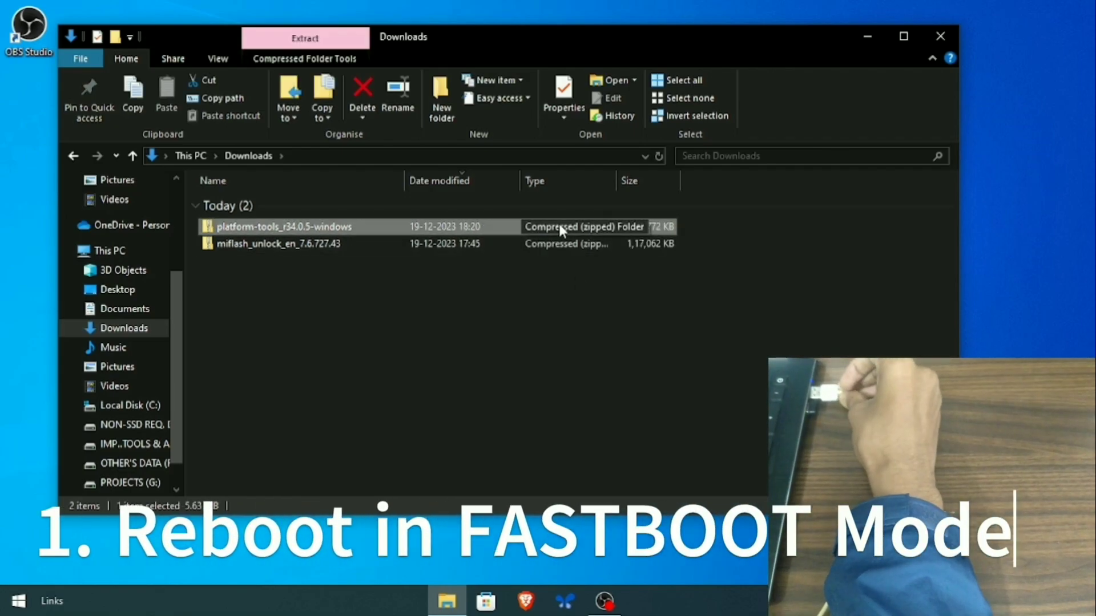
right_click(559, 228)
click(606, 279)
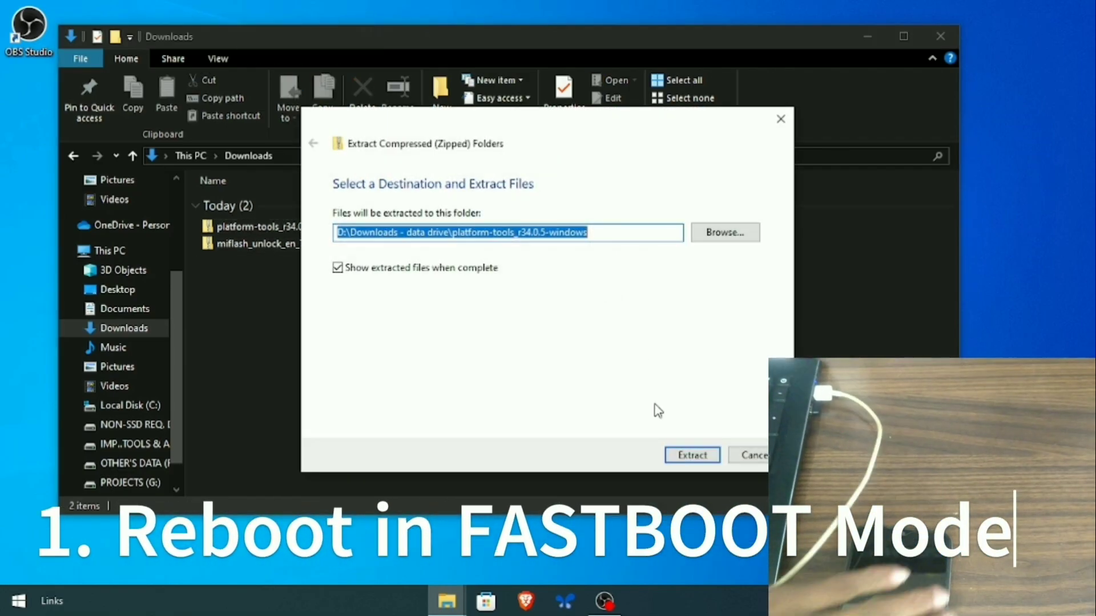
click(688, 460)
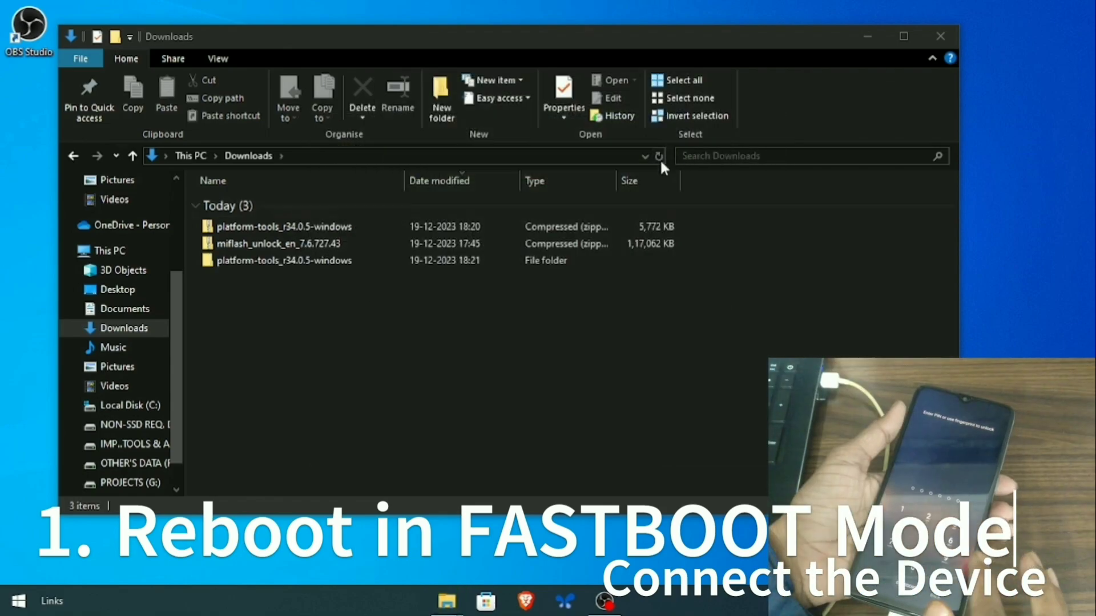
click(582, 223)
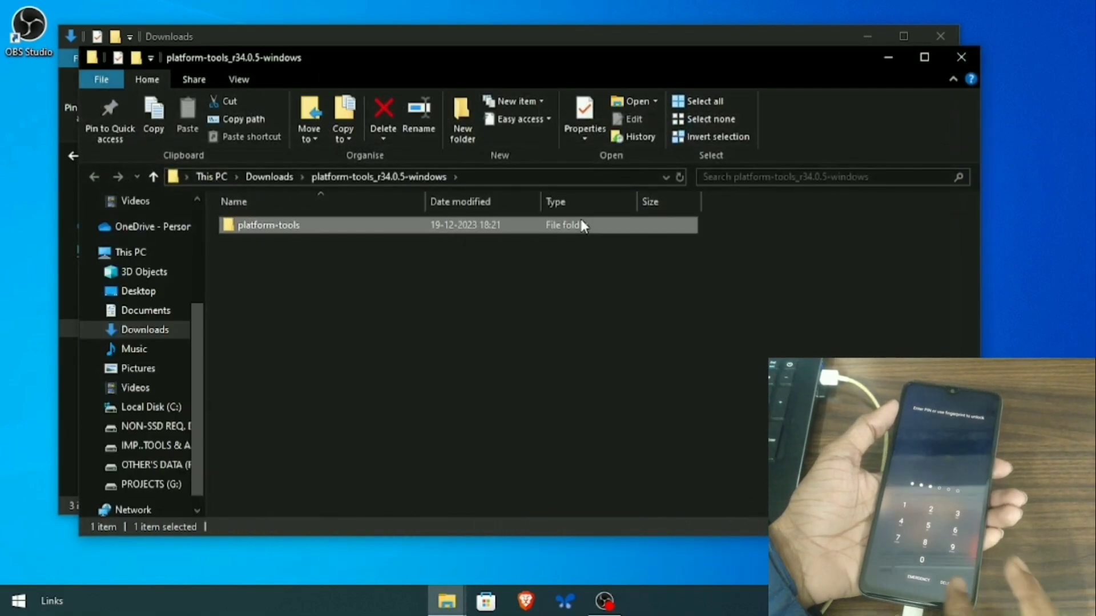
double_click(582, 223)
click(564, 177)
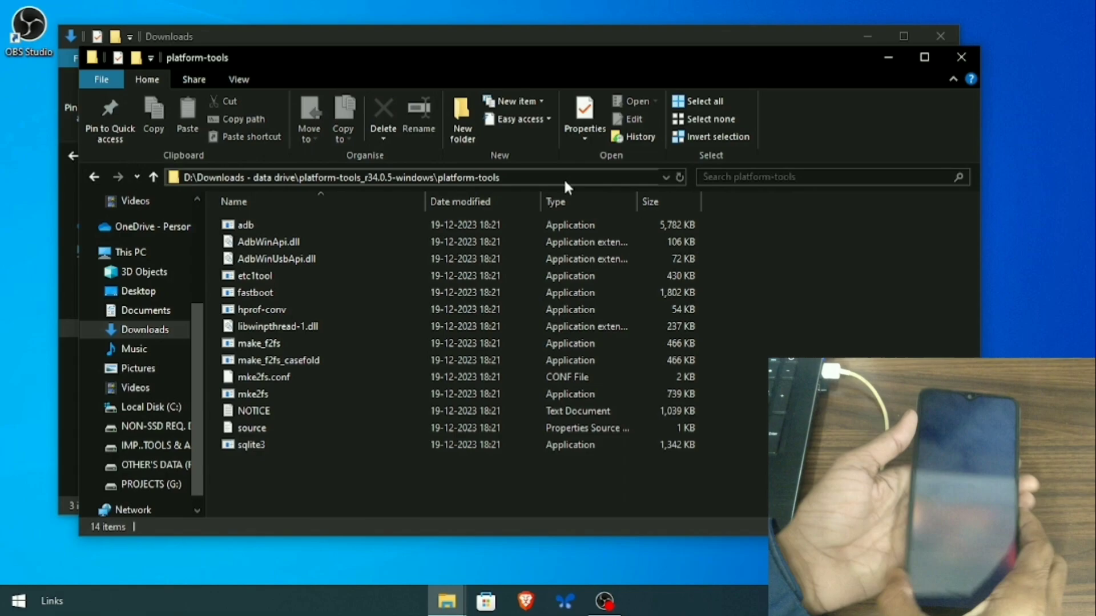
- Open cmd in platform-tools, confirm 'adb devices' lists the phone, then run 'adb reboot bootloader'
text(cmd)
key(Return)
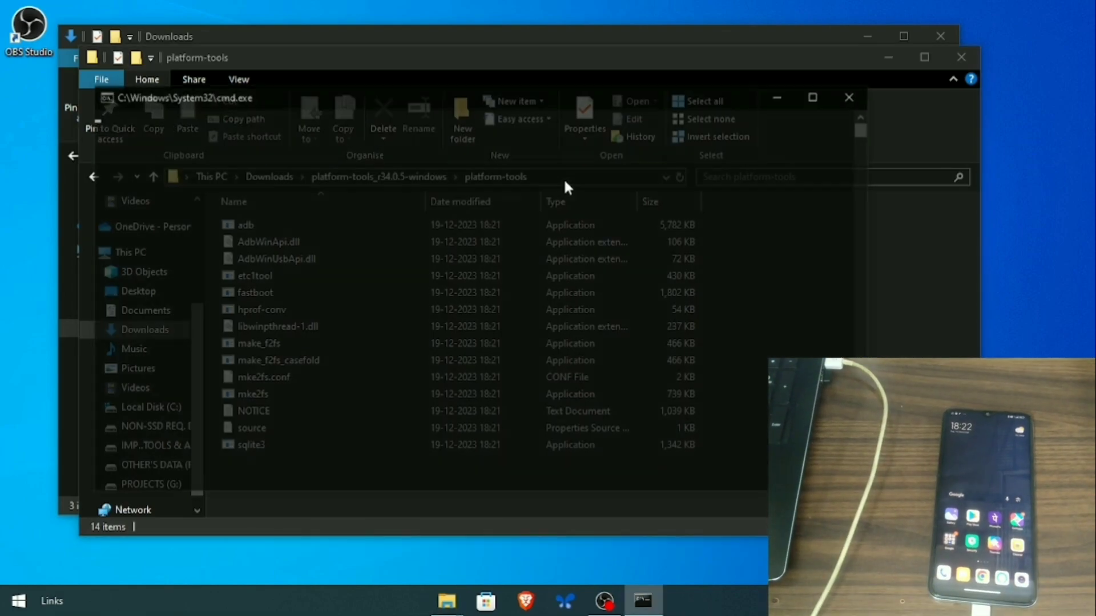
text(adb)
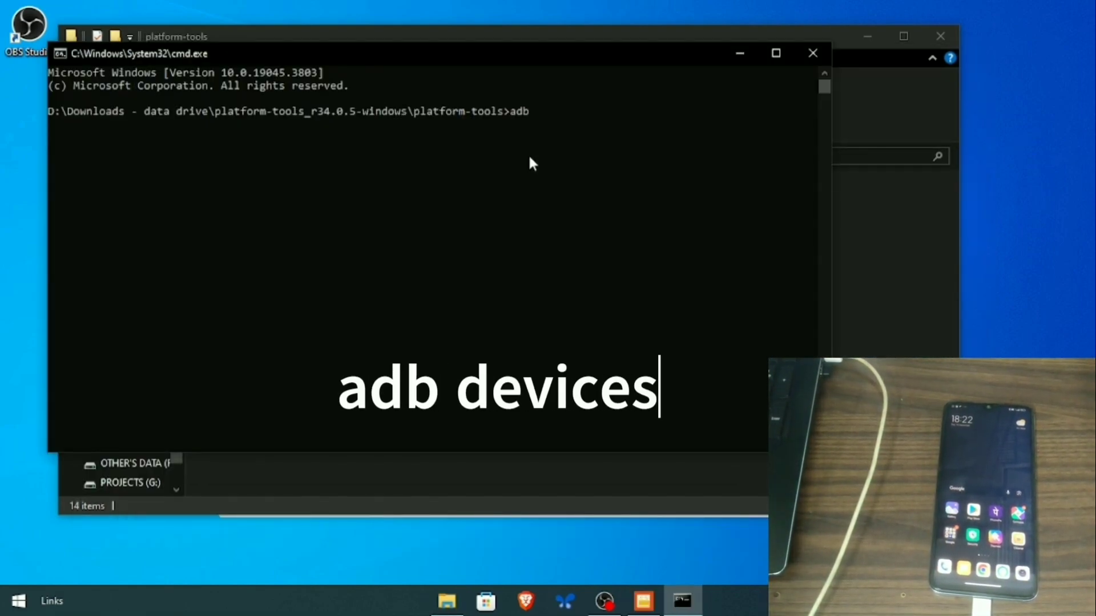
text( devices)
key(Return)
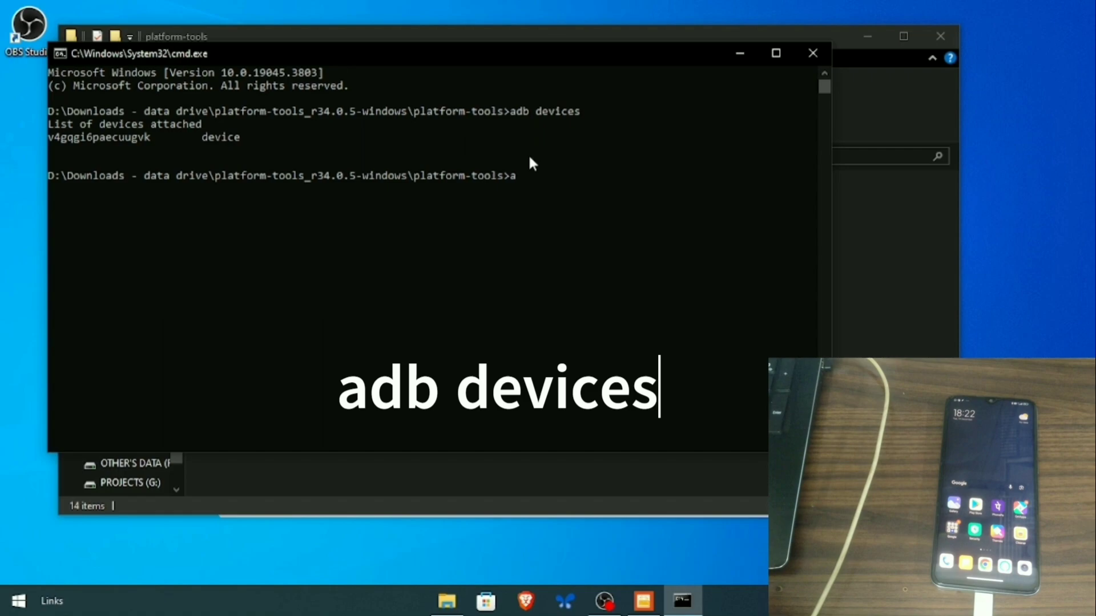
text(adb reboot )
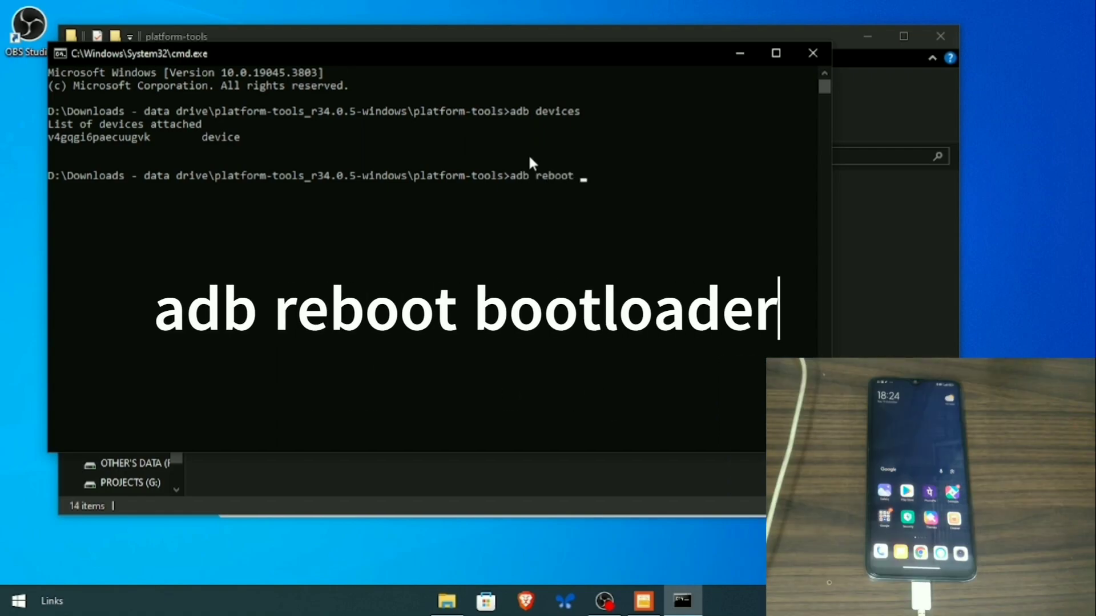
text(bootloader)
key(Return)
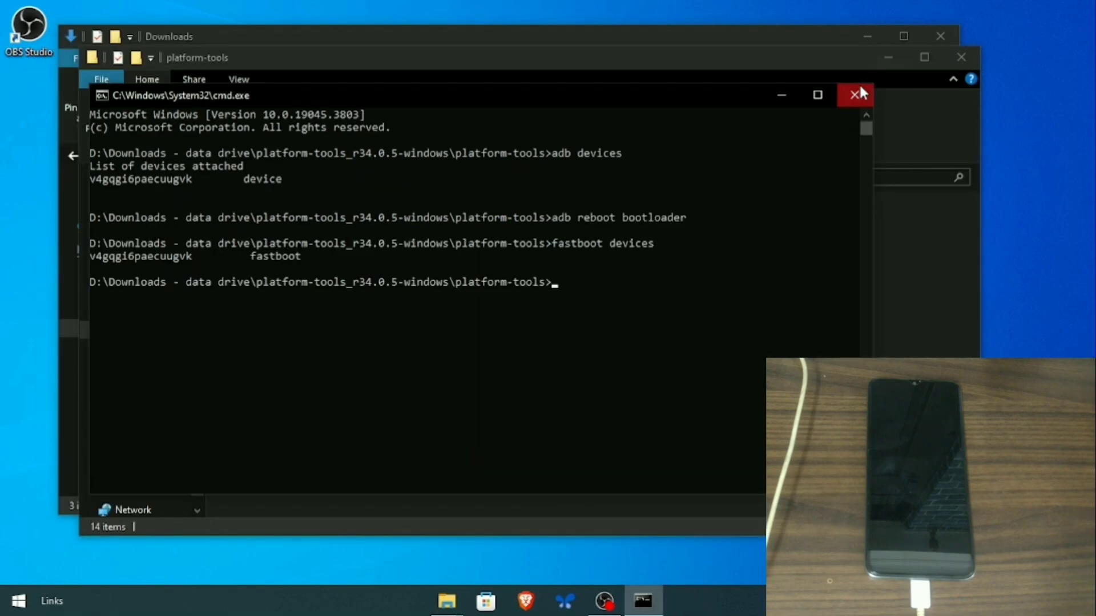
- Close cmd and platform-tools, extract the miflash_unlock zip in Downloads, and launch miflash_unlock
click(859, 86)
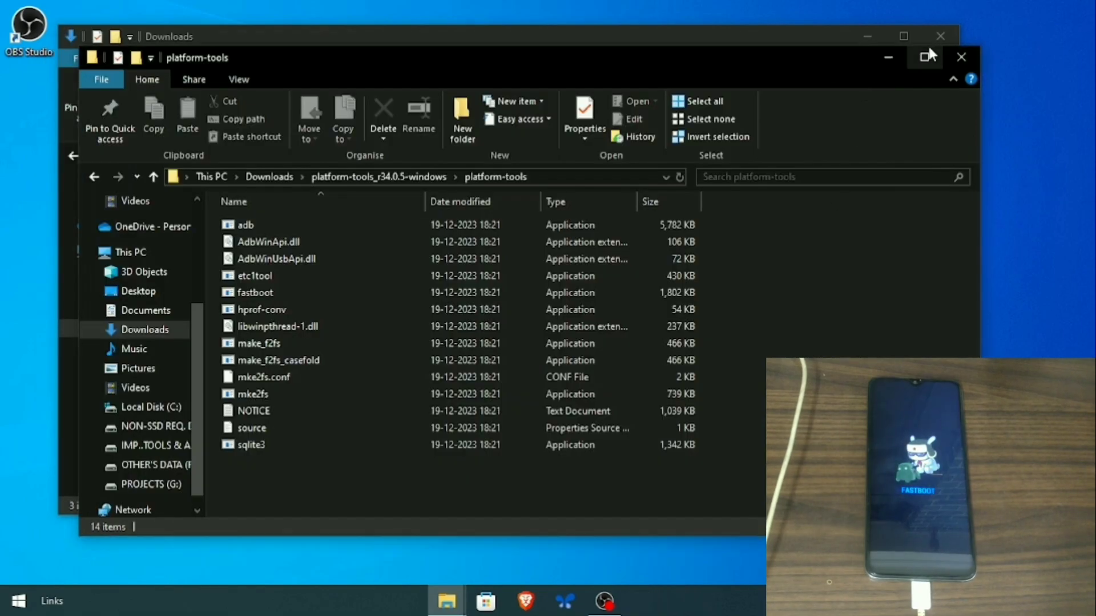
click(962, 60)
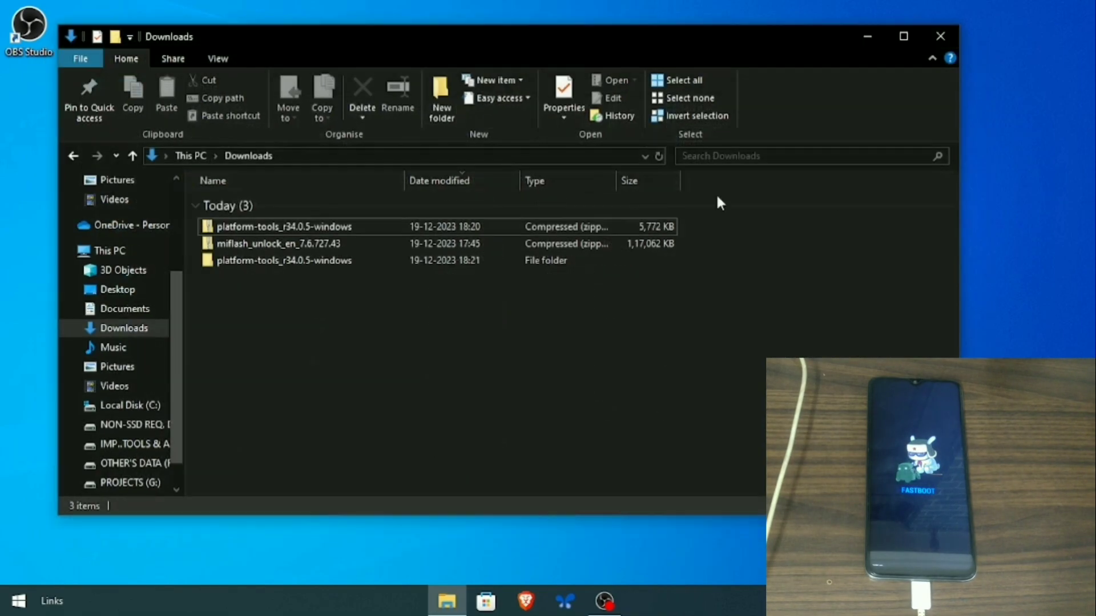
click(495, 246)
right_click(520, 243)
click(576, 293)
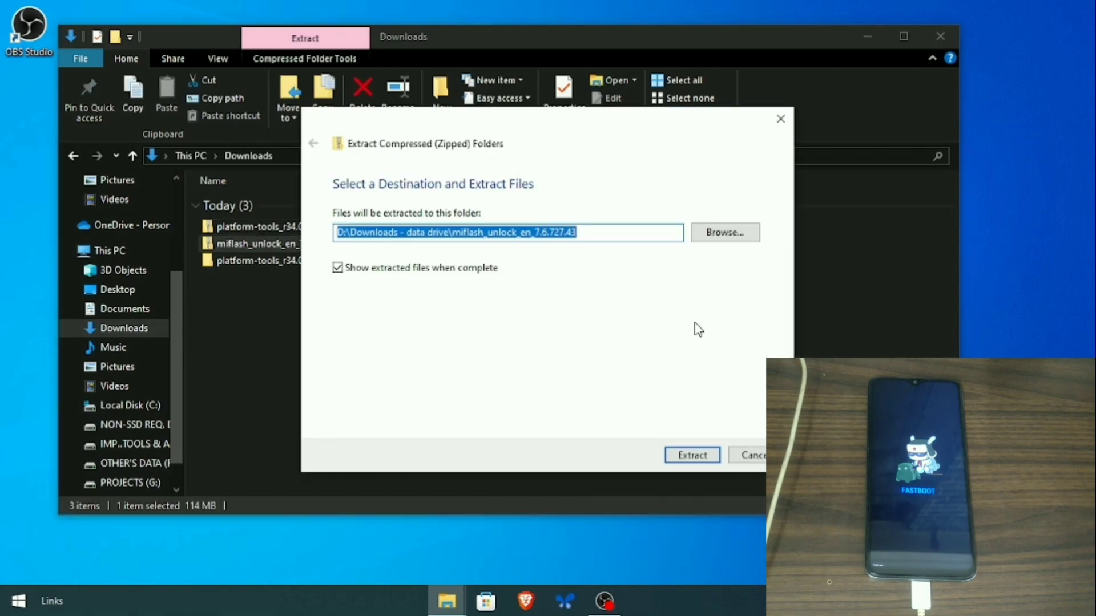
key(Return)
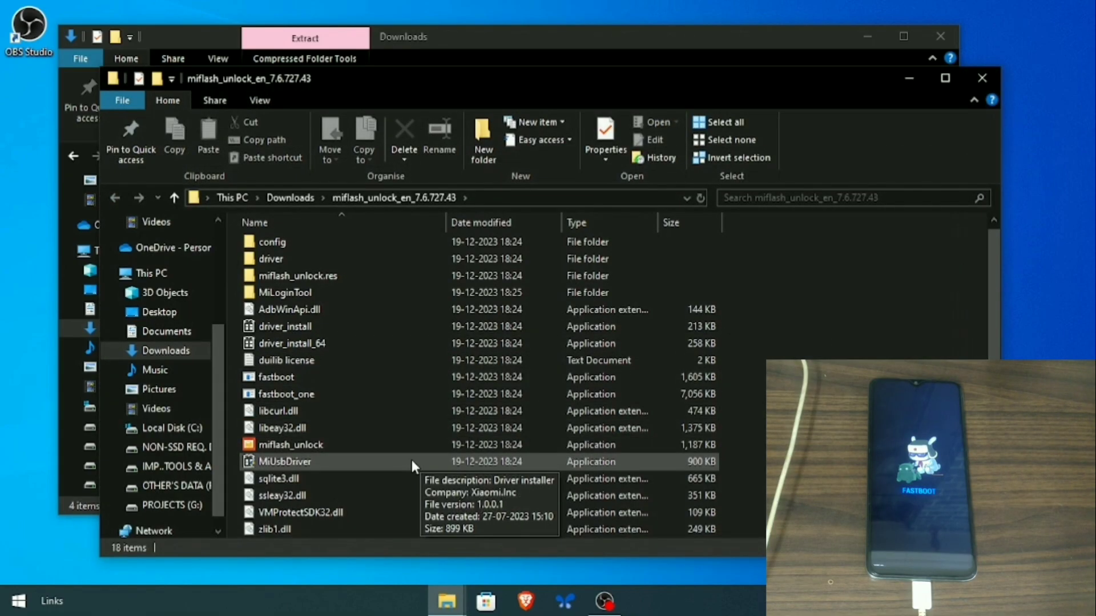
double_click(360, 444)
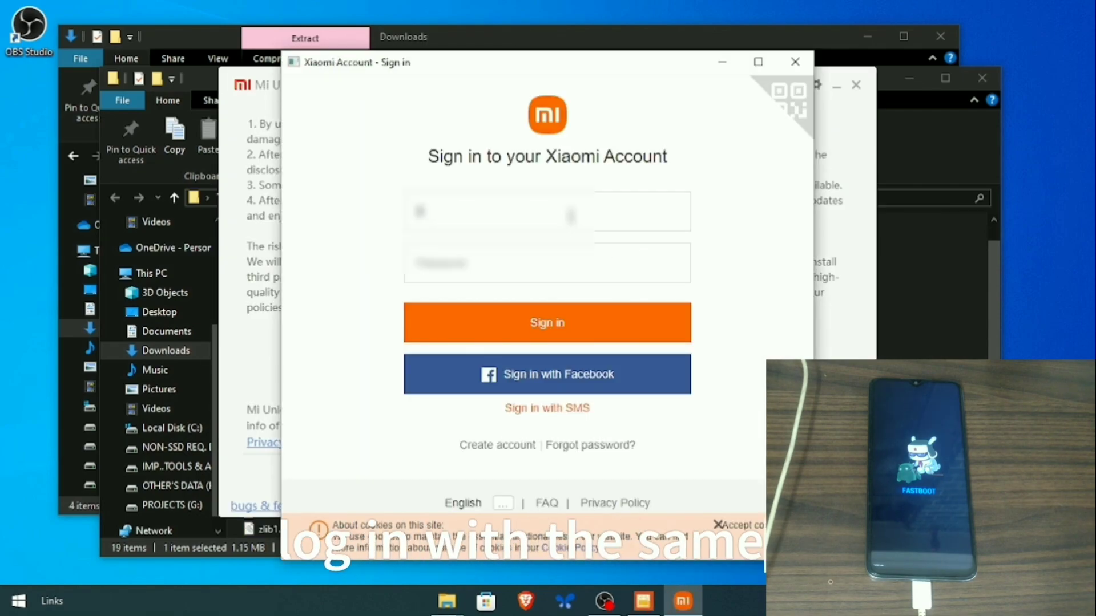
- Sign in to Mi Unlock with the Xiaomi account ID and password
text(1234567)
click(455, 251)
text(a)
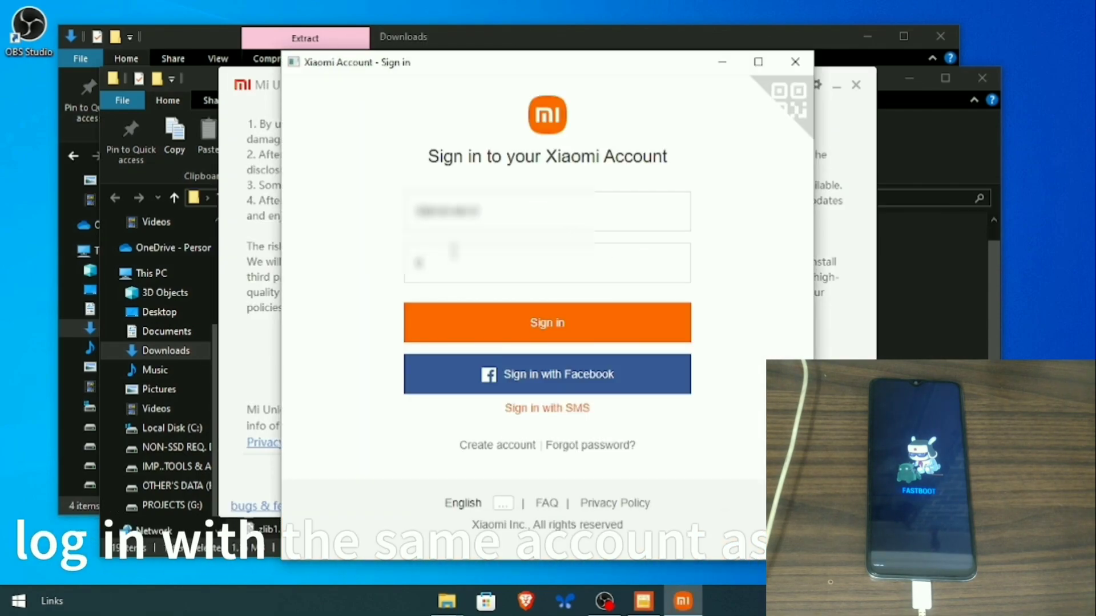
click(519, 328)
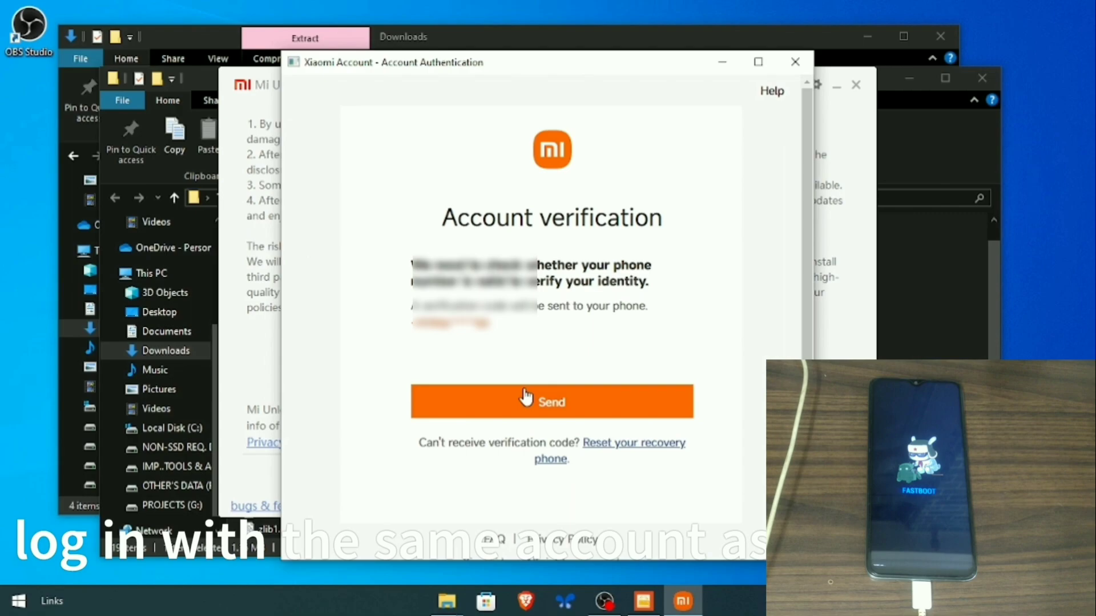
- Pass phone verification by entering the captcha and the SMS code
click(525, 398)
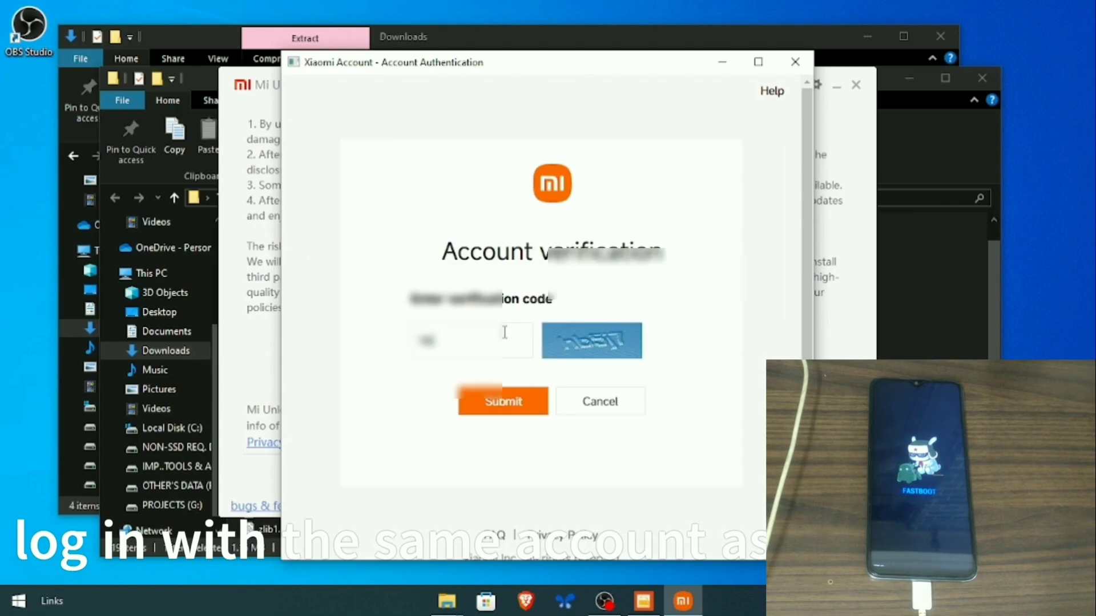
click(504, 402)
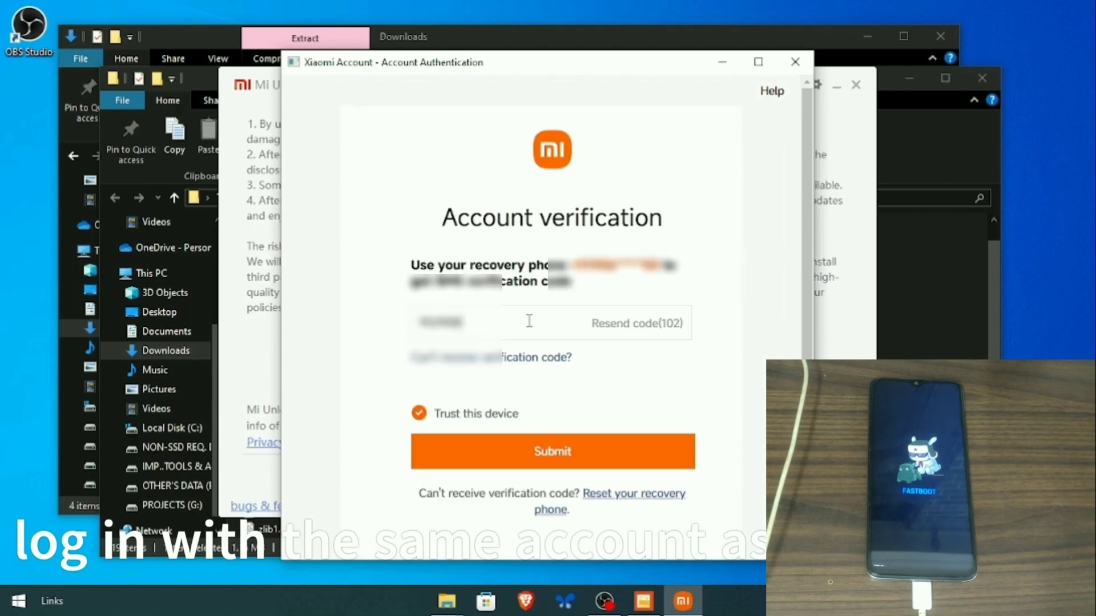
click(563, 454)
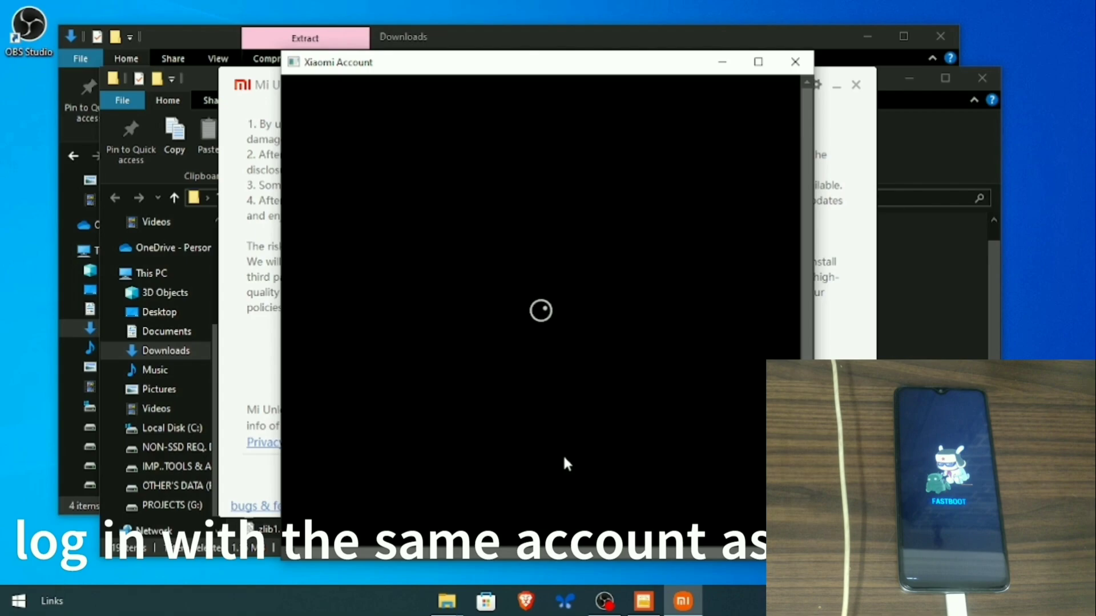
- Skip adding an email address and agree to the Mi Unlock disclaimer
click(563, 422)
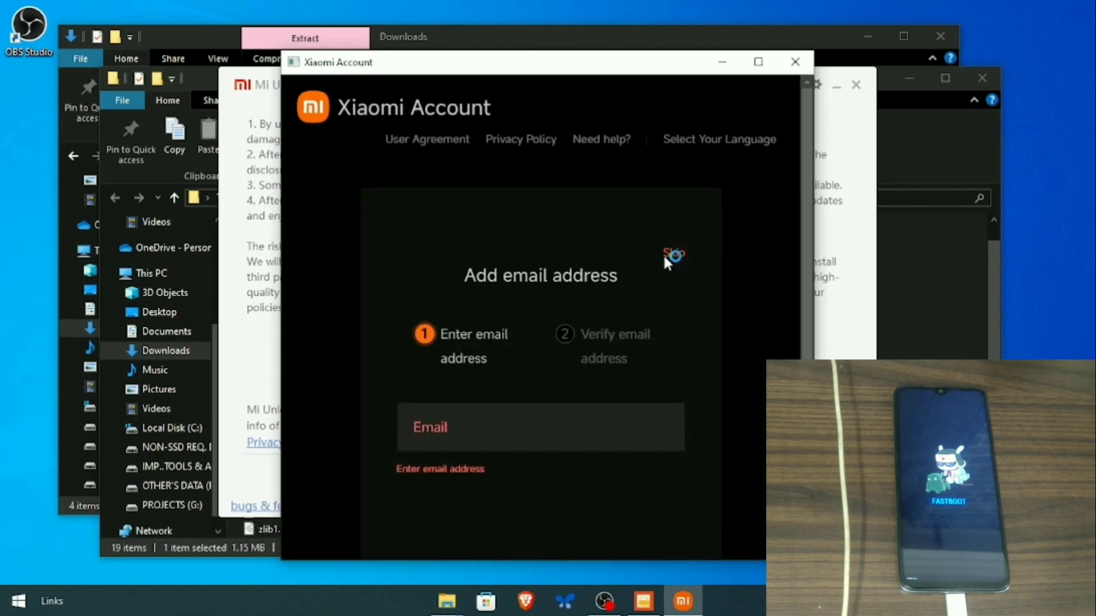
click(667, 255)
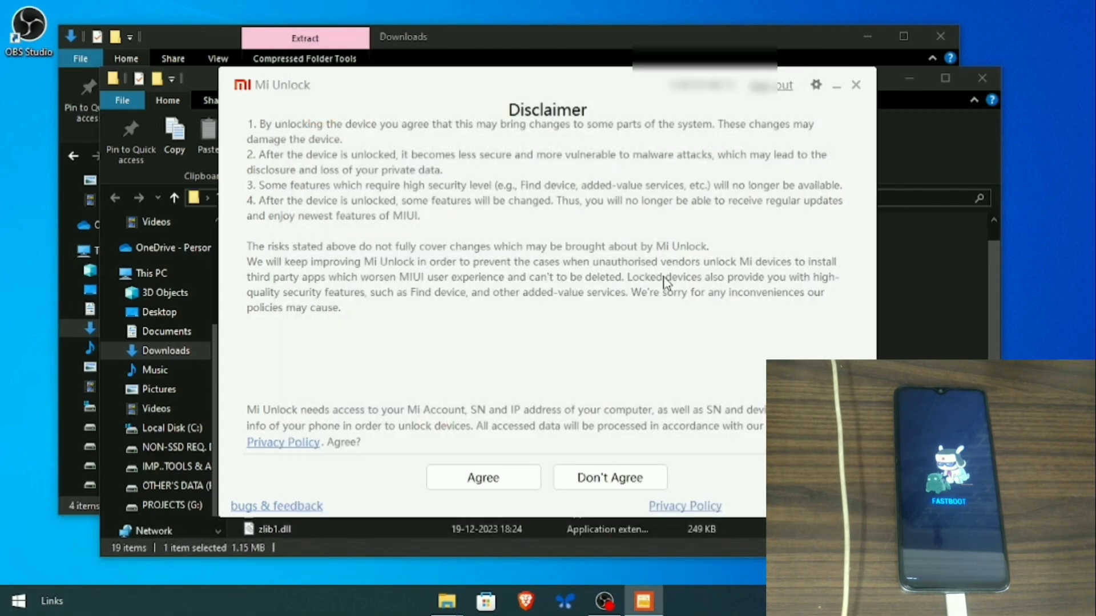
click(483, 478)
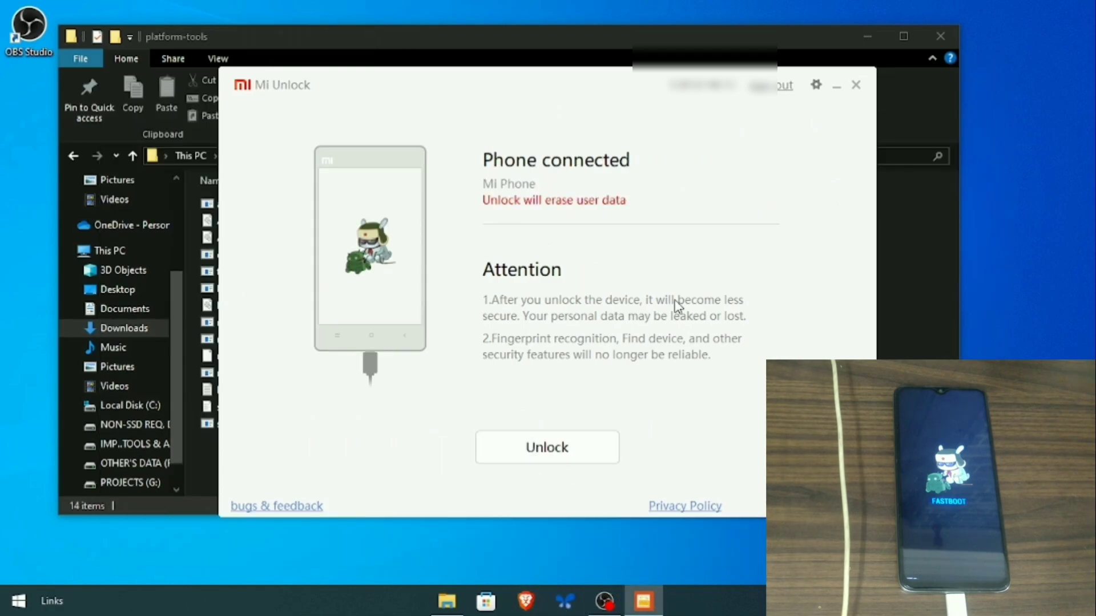
- Close File Explorer and unlock the bootloader, choosing 'Unlock anyway' on both warnings
click(940, 36)
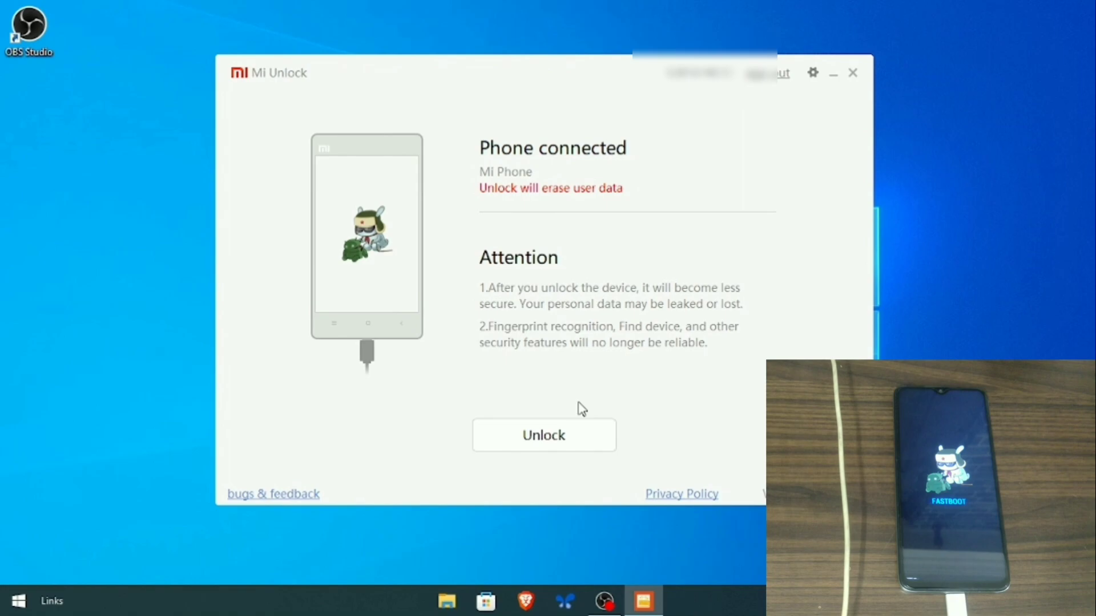
click(565, 451)
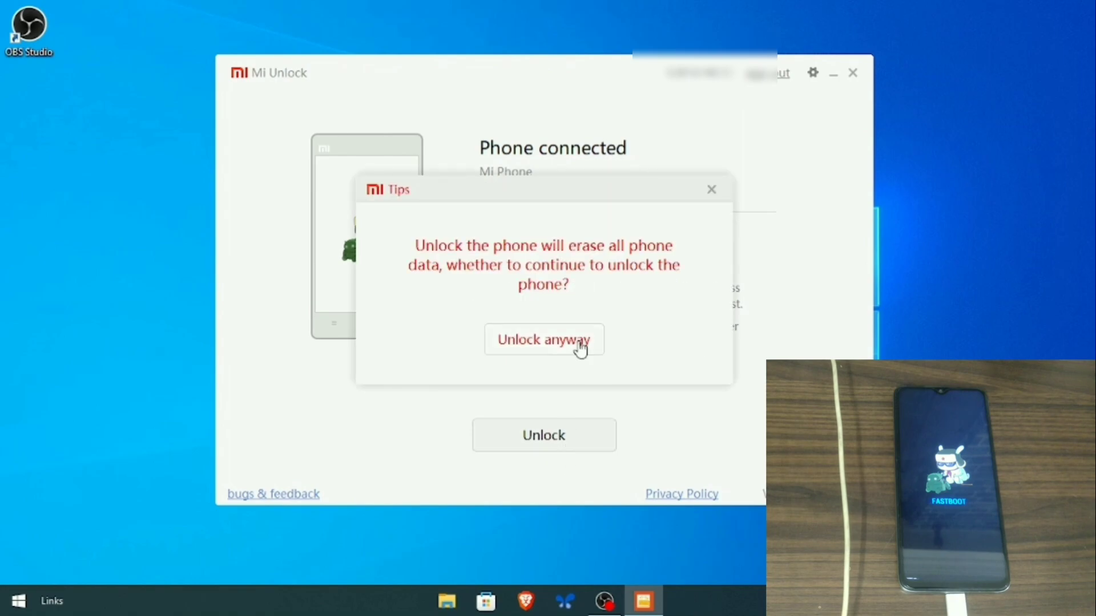
click(573, 348)
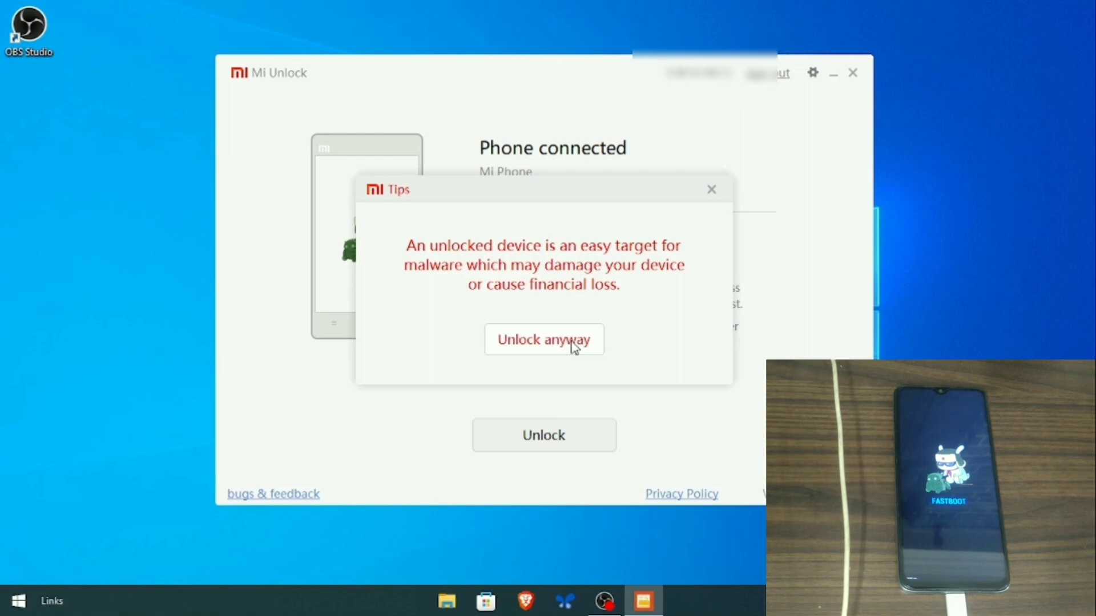
click(573, 345)
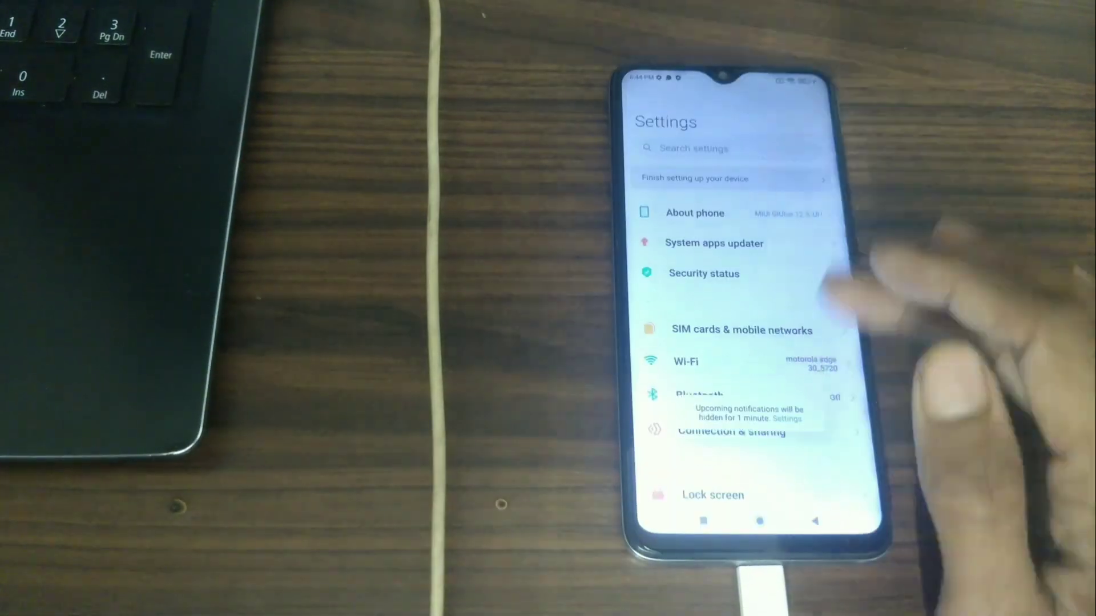
- Enable Developer options by tapping MIUI version repeatedly in About phone
click(734, 213)
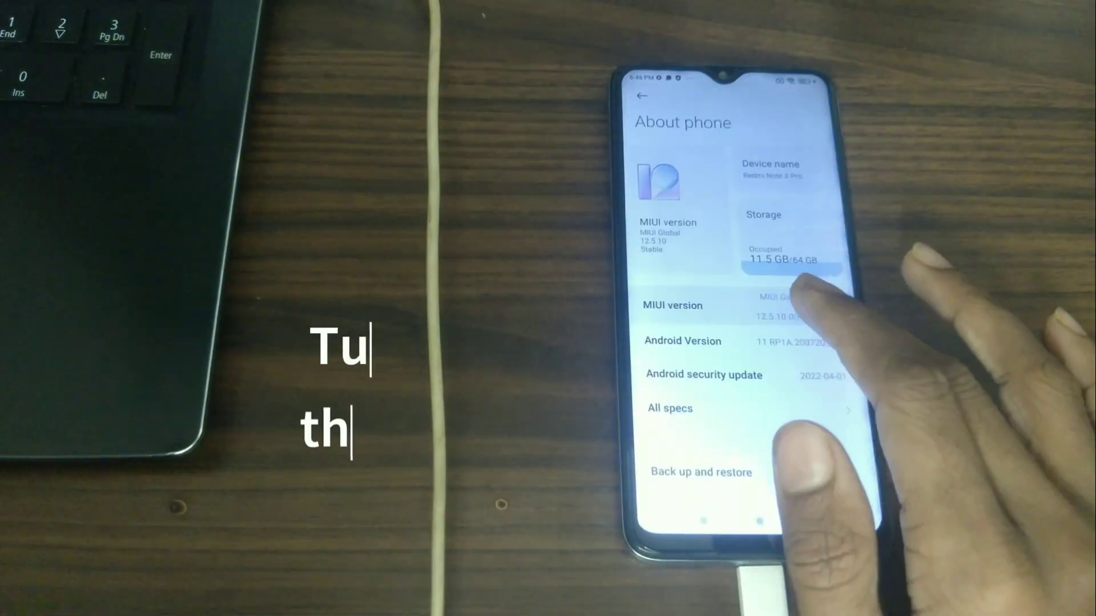
click(798, 297)
click(799, 296)
click(799, 297)
click(814, 521)
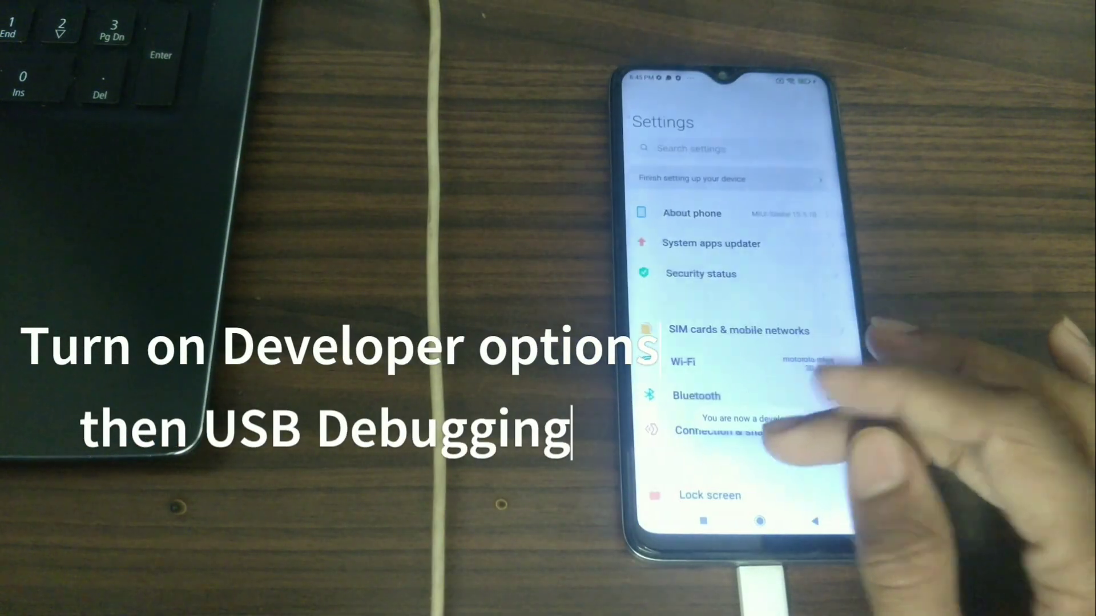
scroll(736, 313, down, 10)
scroll(736, 313, up, 2)
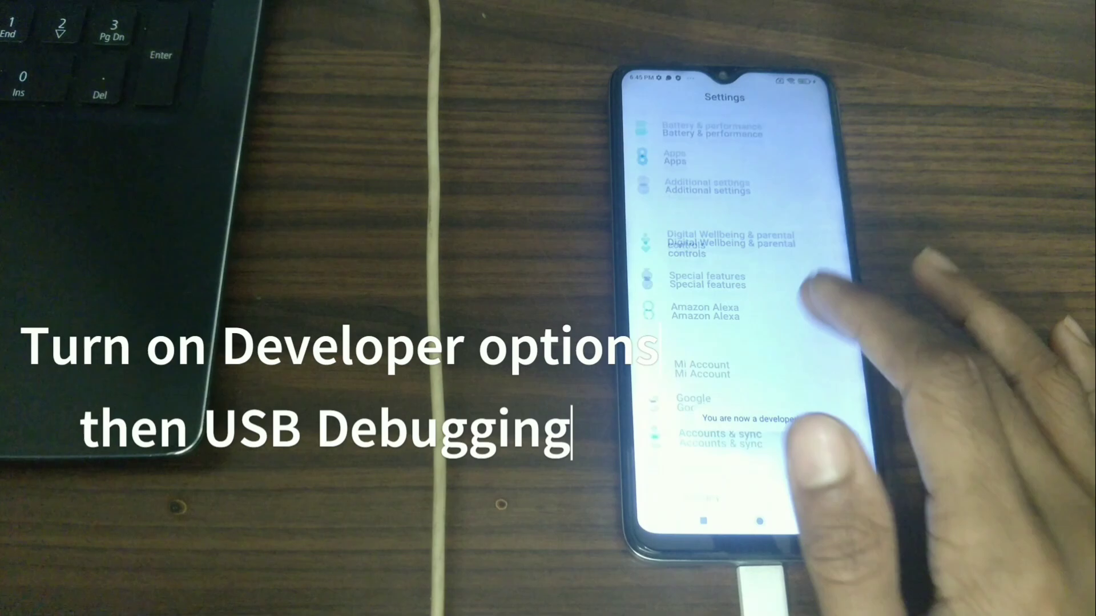
scroll(736, 314, down, 3)
scroll(736, 314, up, 5)
- Turn on USB debugging in Additional settings > Developer options, ticking the risk acknowledgement
click(742, 253)
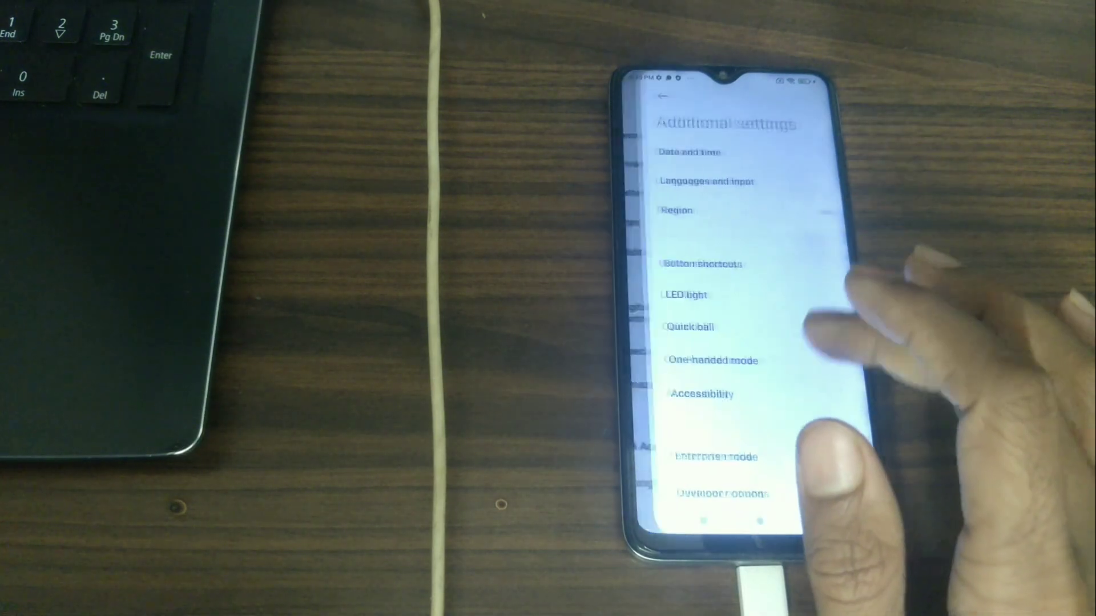
scroll(737, 314, down, 5)
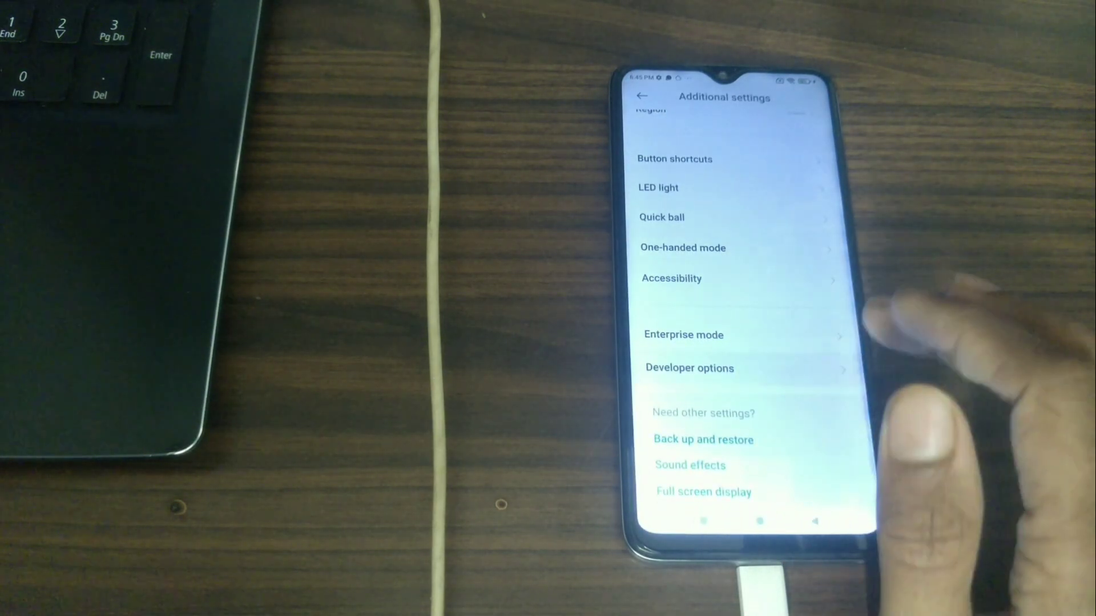
click(689, 368)
scroll(736, 314, down, 5)
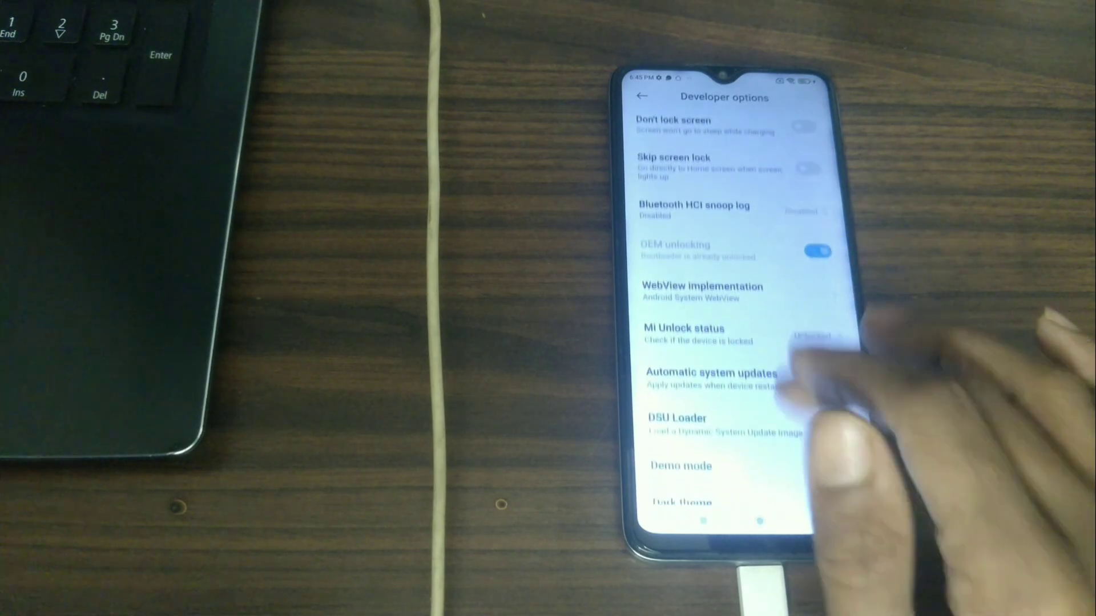
scroll(736, 313, down, 5)
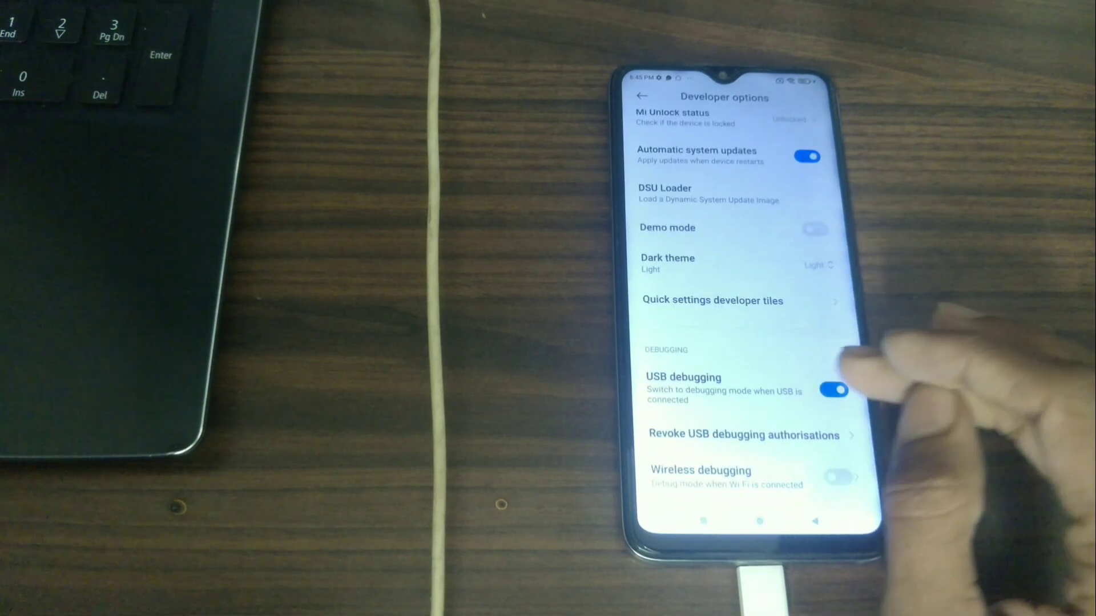
click(833, 390)
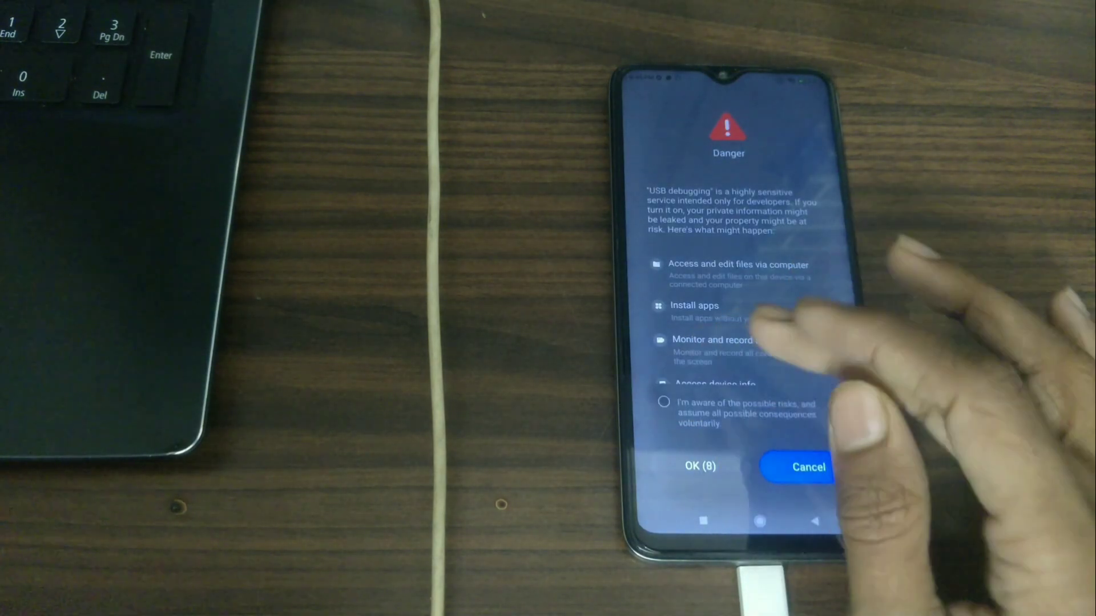
click(664, 402)
scroll(737, 314, down, 1)
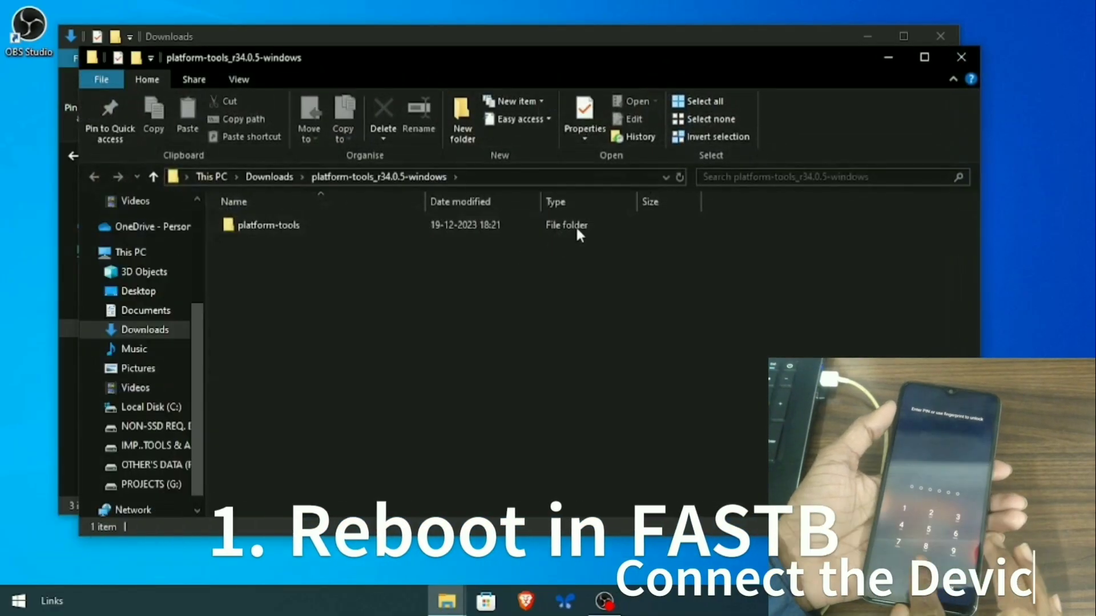
- Open a Command Prompt in the platform-tools folder via the address bar
double_click(582, 226)
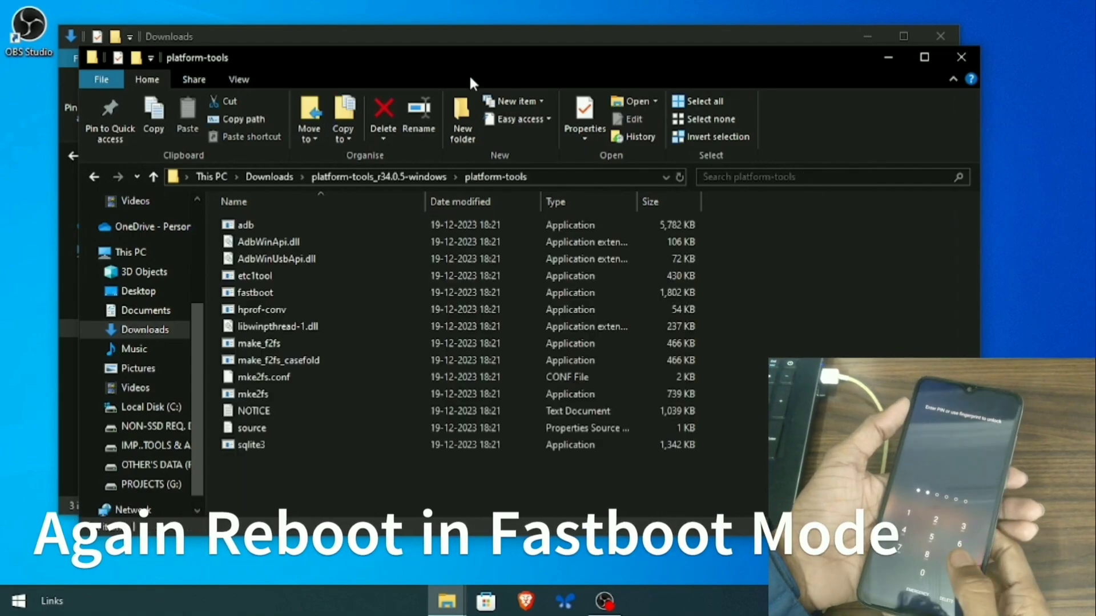
click(564, 177)
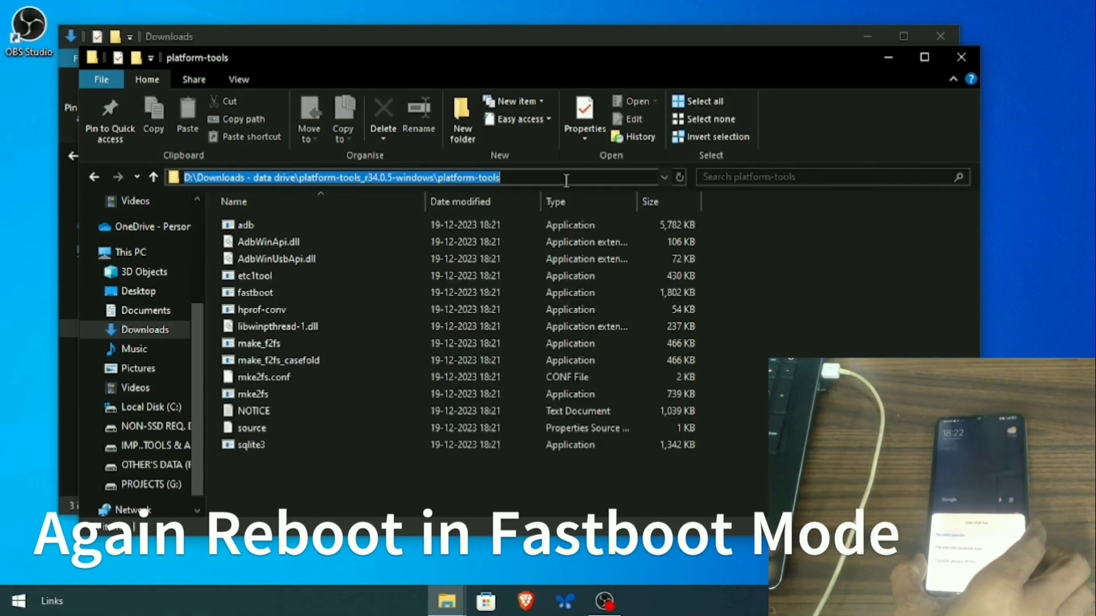
text(cmd)
key(Return)
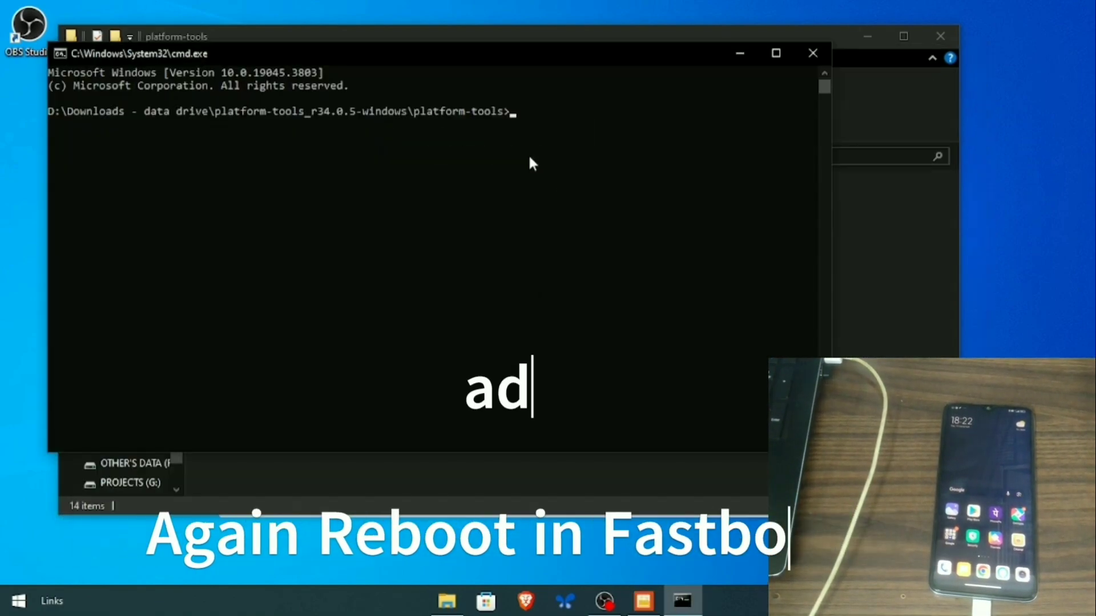
- Run 'adb devices' and 'adb reboot bootloader', then close the console
text(adb devices)
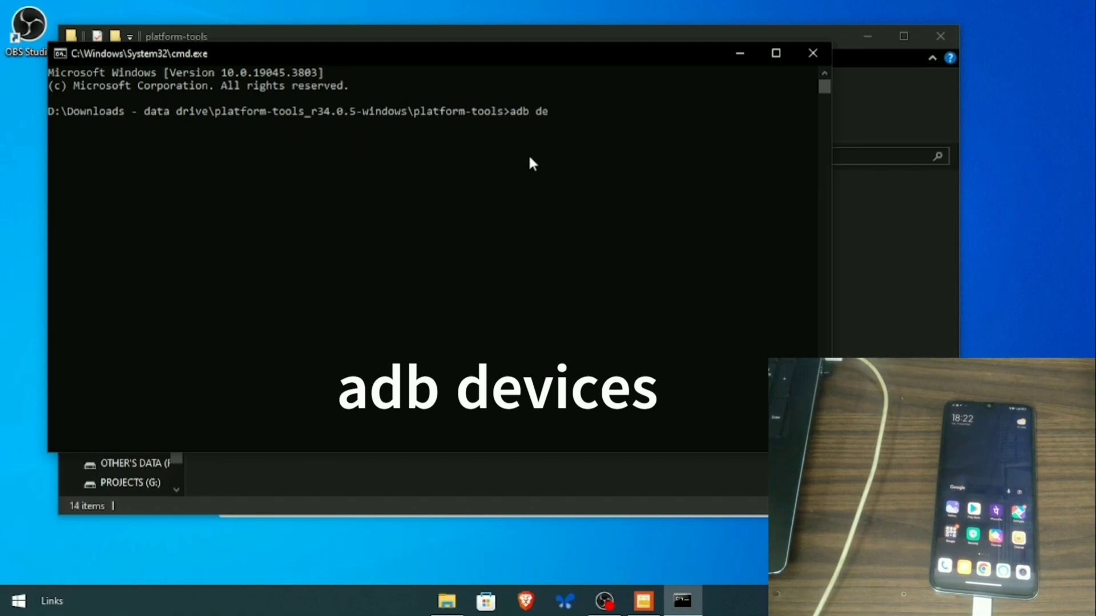
key(Return)
text(ad)
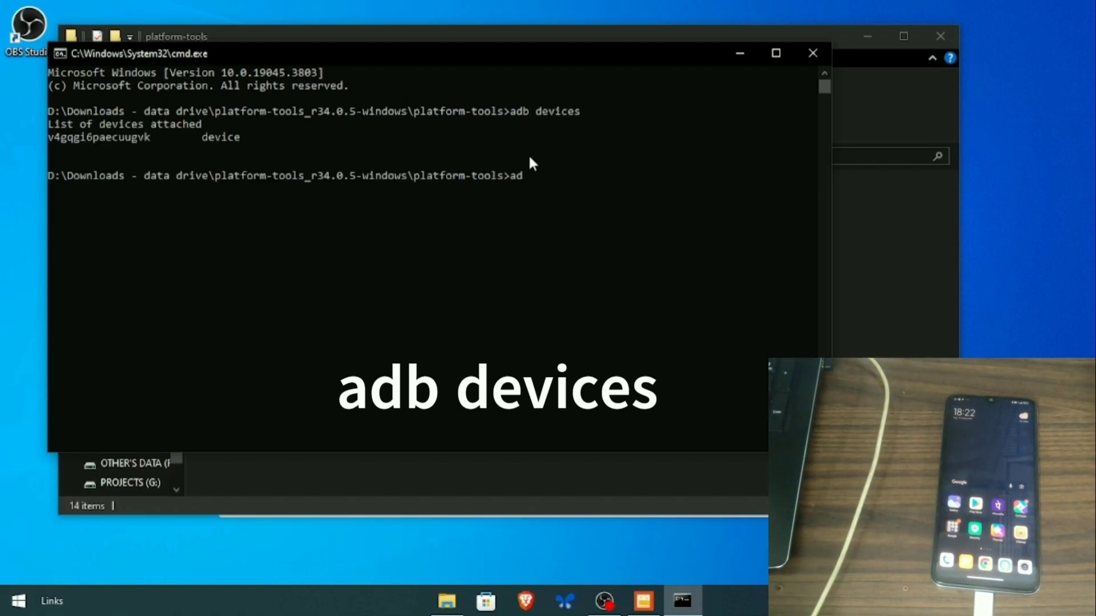
text(b reboot)
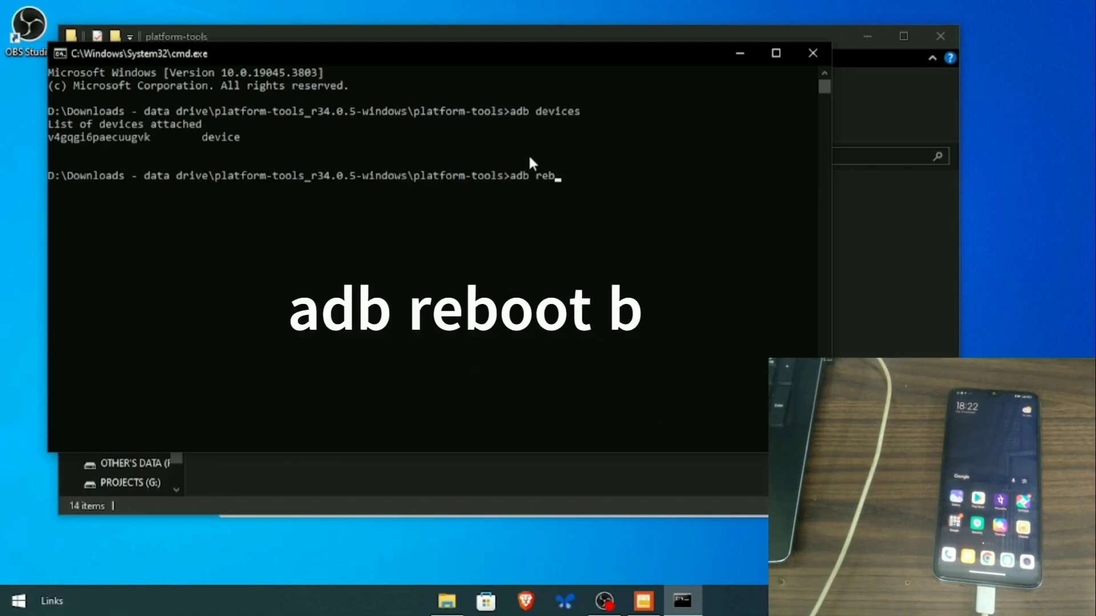
text( boot)
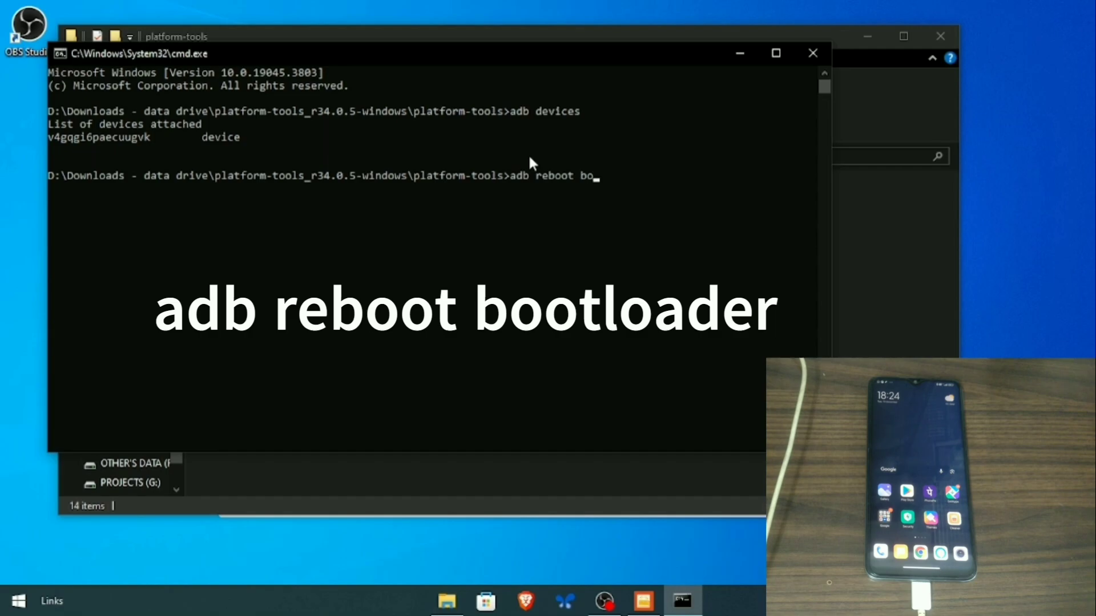
text(loader)
key(Return)
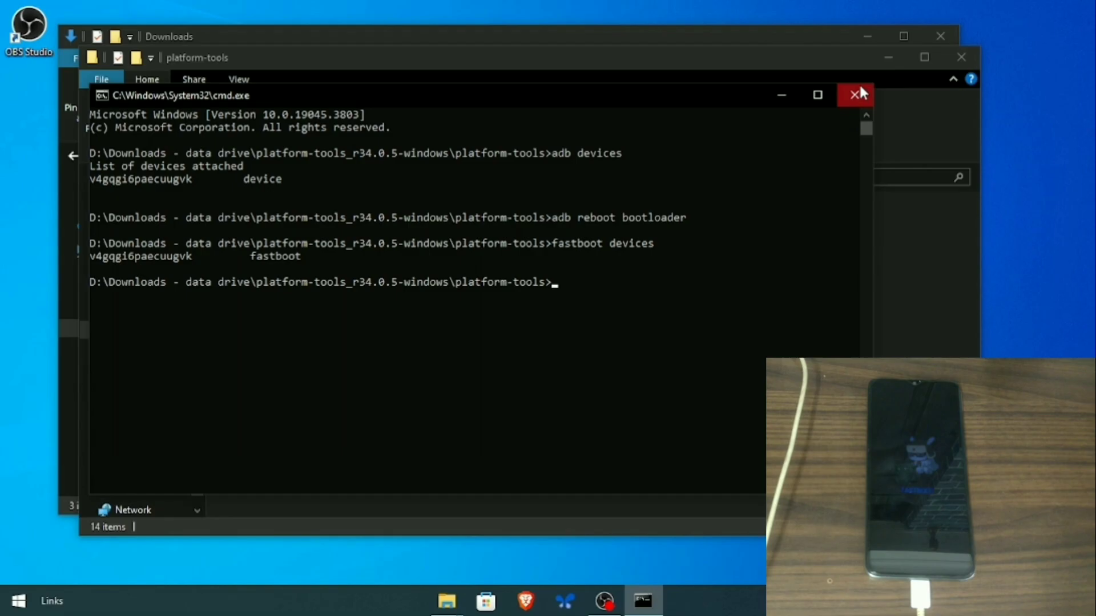
click(857, 91)
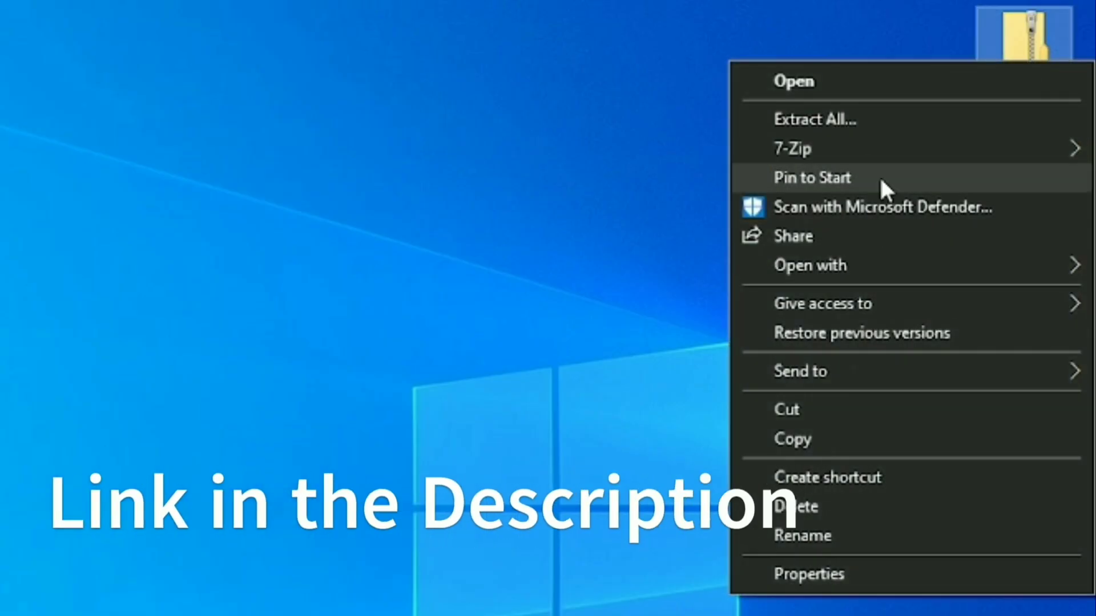
- Extract BRPv3.6-fastboot.zip to the desktop with 7-Zip
mouse_move(827, 150)
click(480, 212)
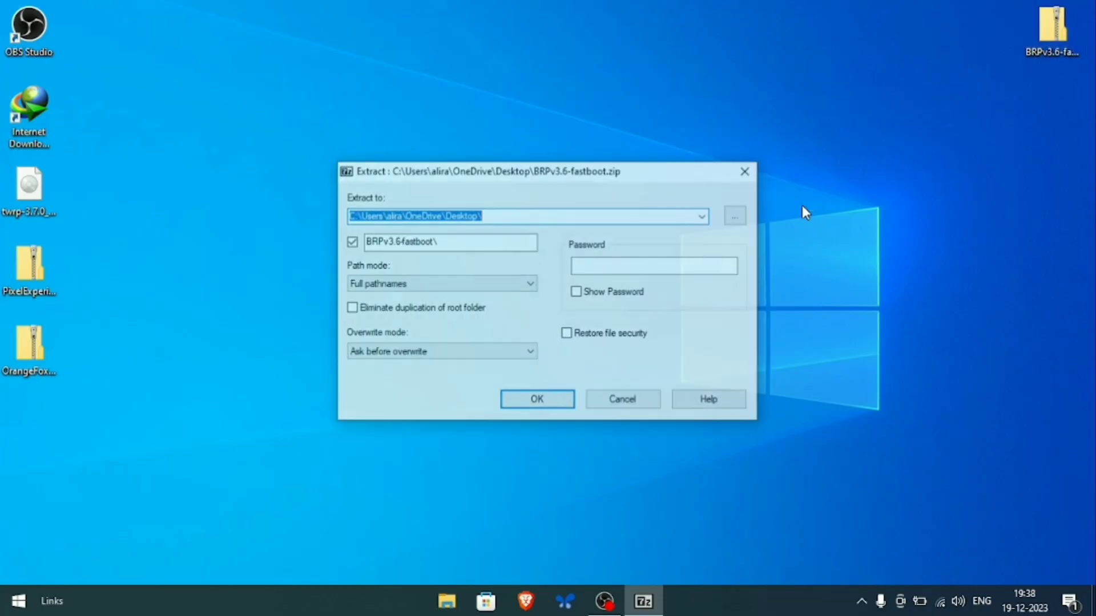
click(522, 400)
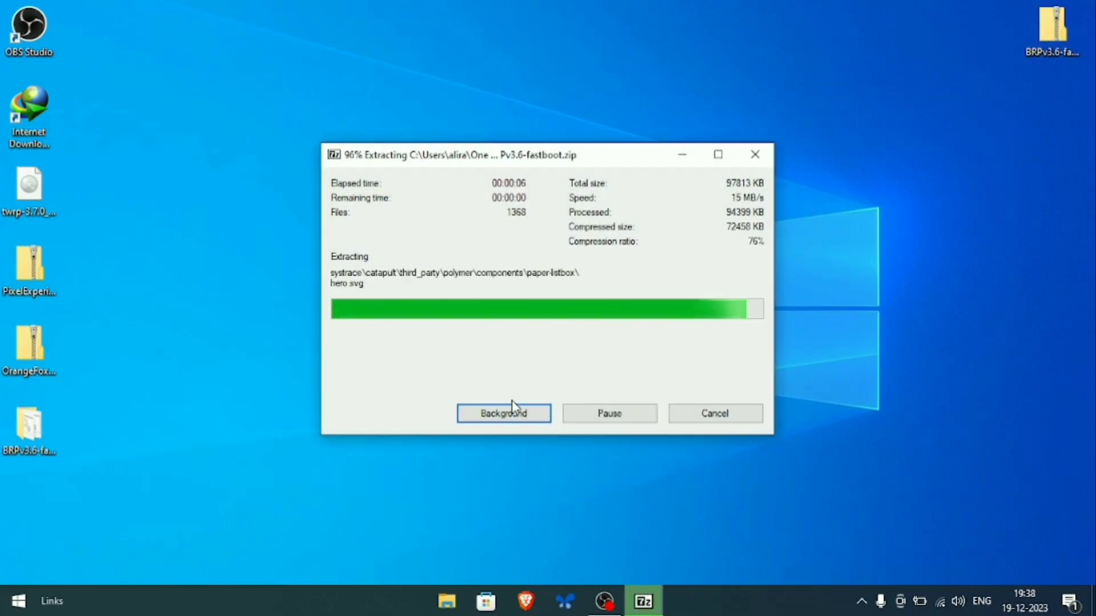
- Refresh the desktop and move the BRPv3.6-fastboot folder to the top right
right_click(628, 10)
click(691, 59)
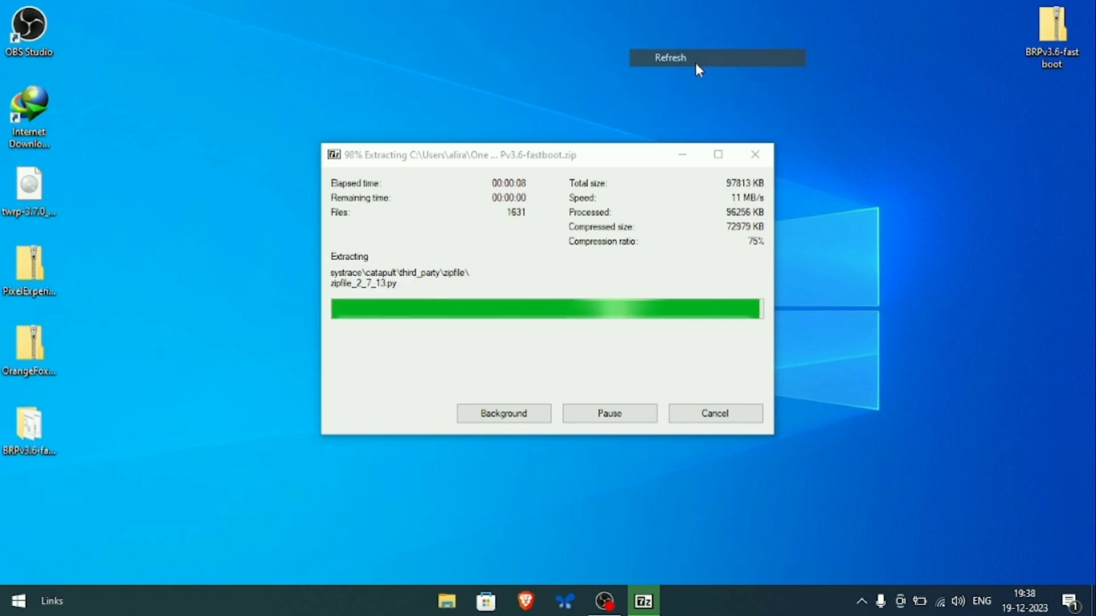
right_click(700, 90)
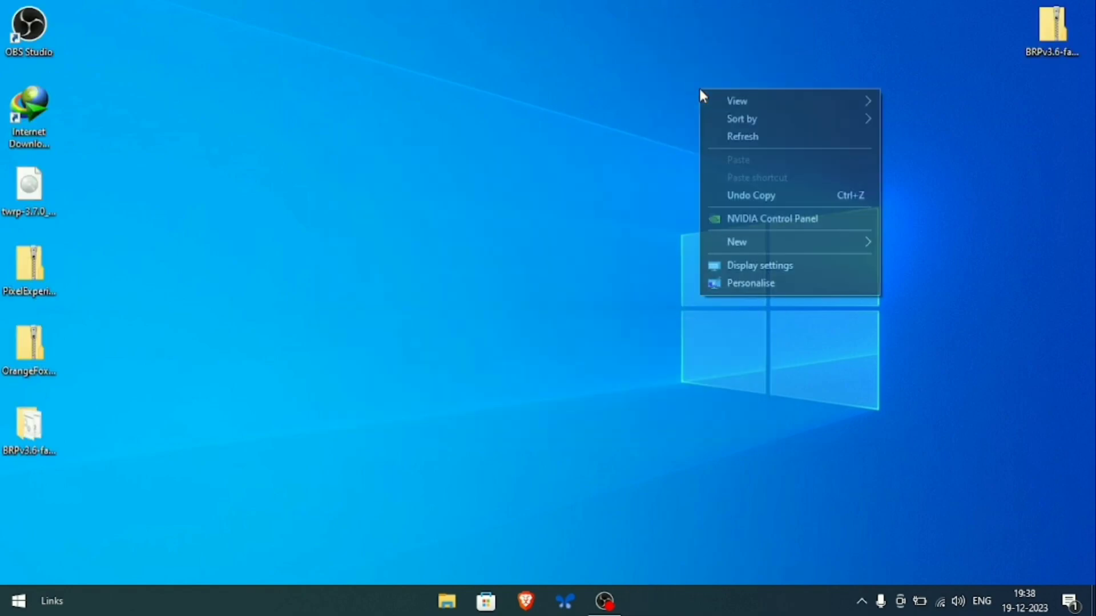
click(747, 136)
drag(3, 416, 260, 389)
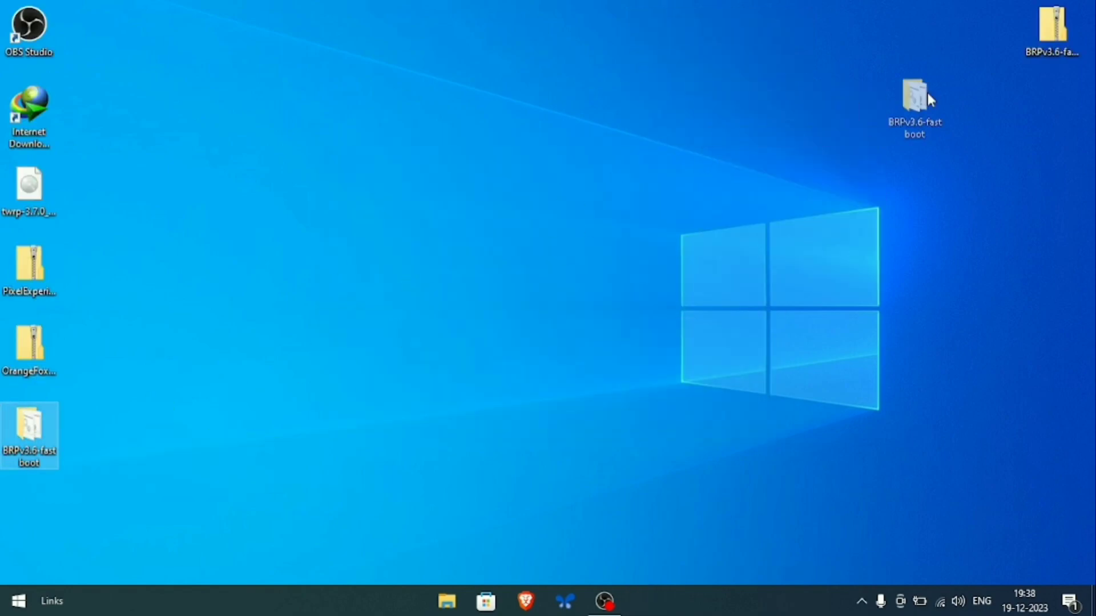
drag(928, 95, 1032, 97)
- Open the BRPv3.6-fastboot folder and run 2.FlashBRPCustomRom.bat to flash the recovery
double_click(1042, 111)
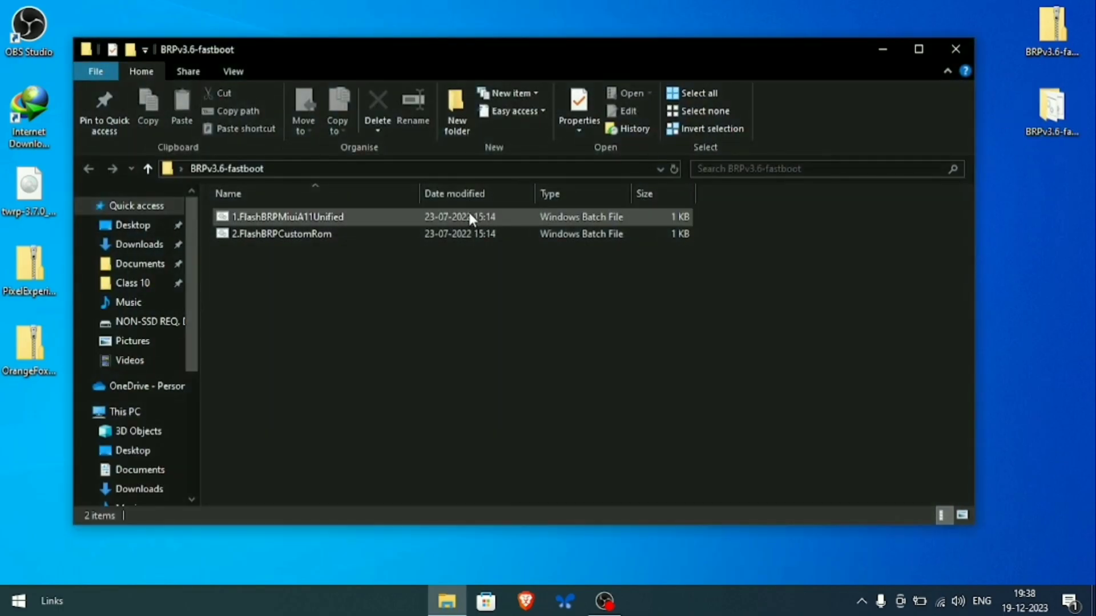
click(470, 218)
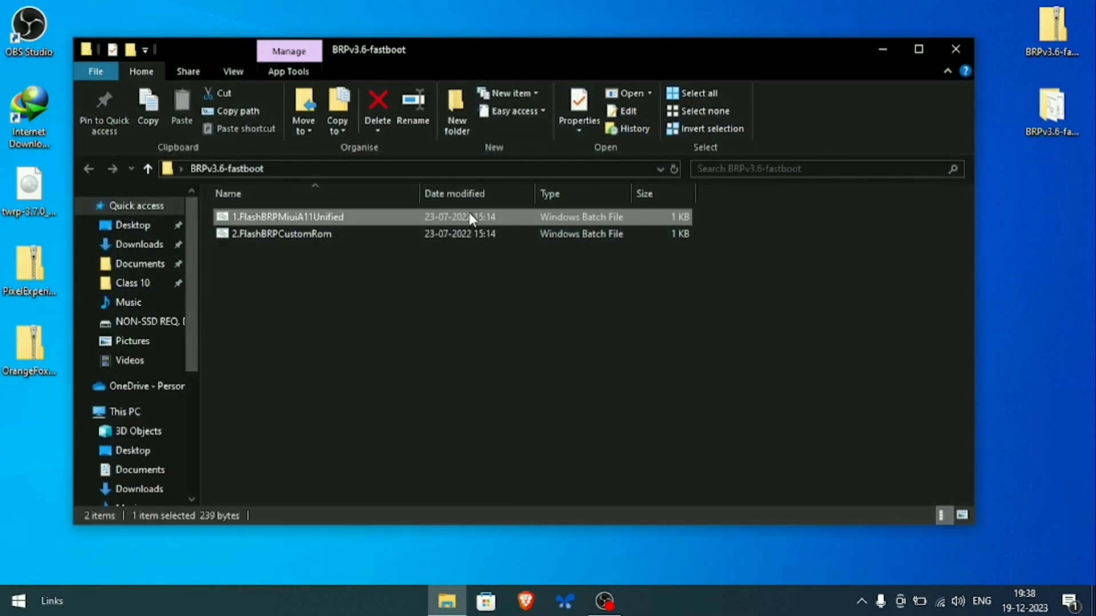
click(416, 234)
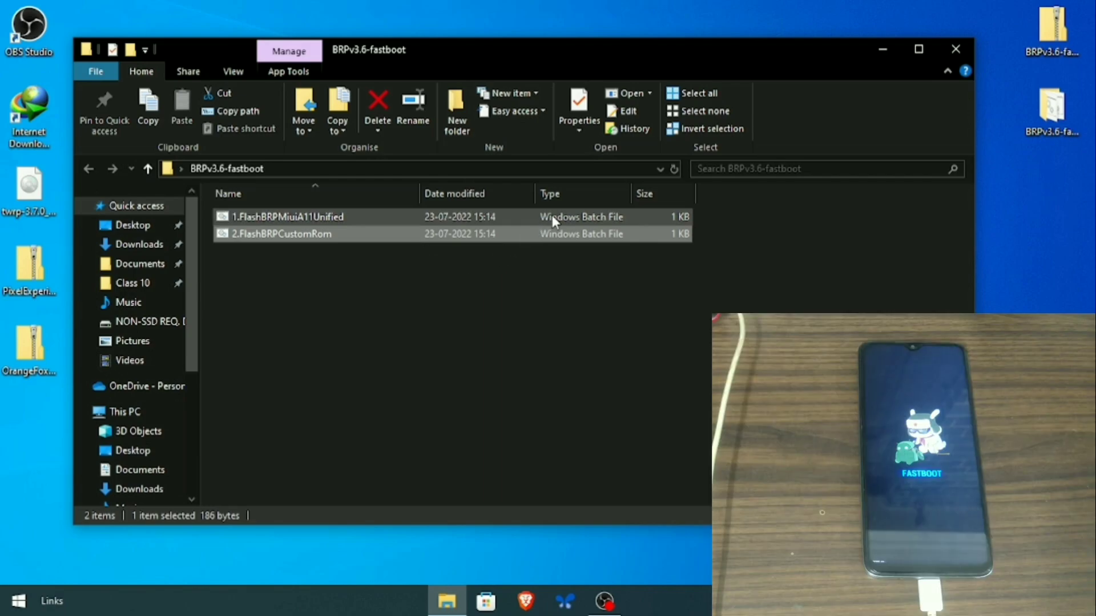
click(553, 216)
double_click(508, 234)
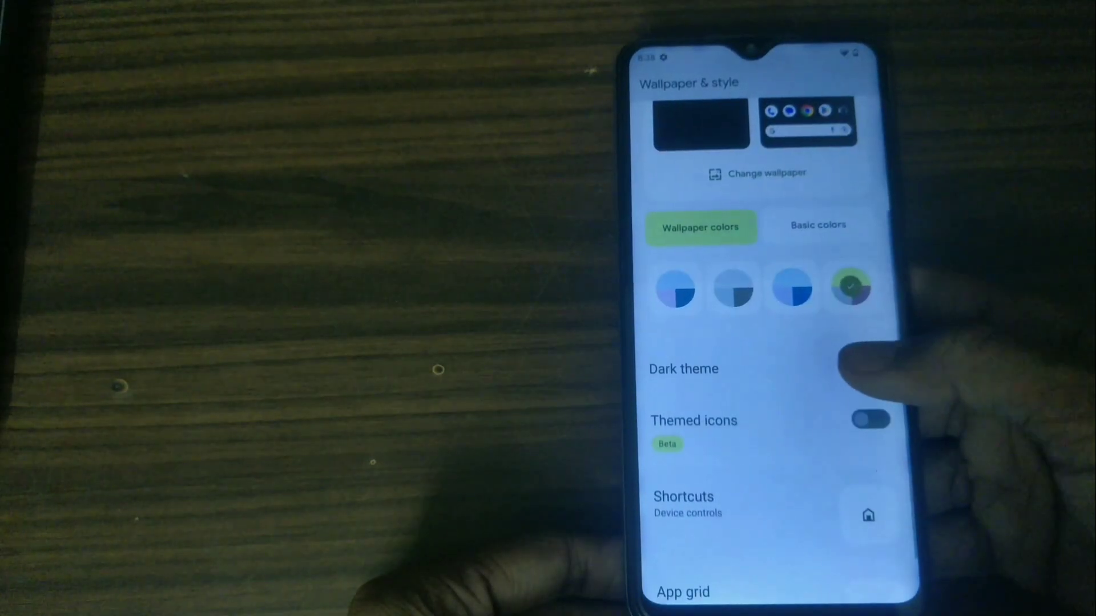
- Switch on Dark theme in Wallpaper & style
click(866, 367)
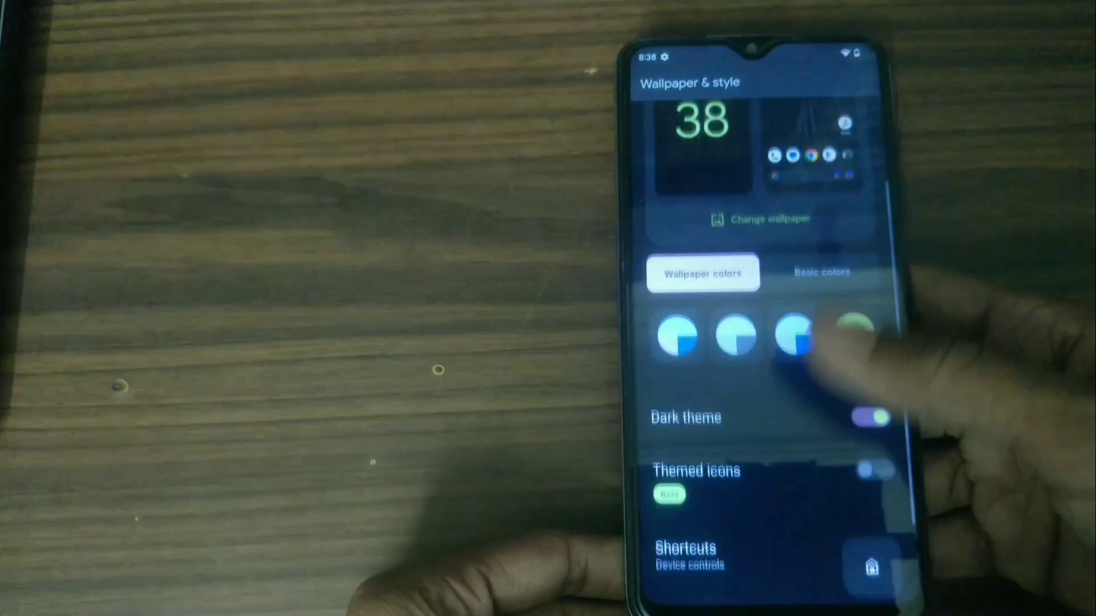